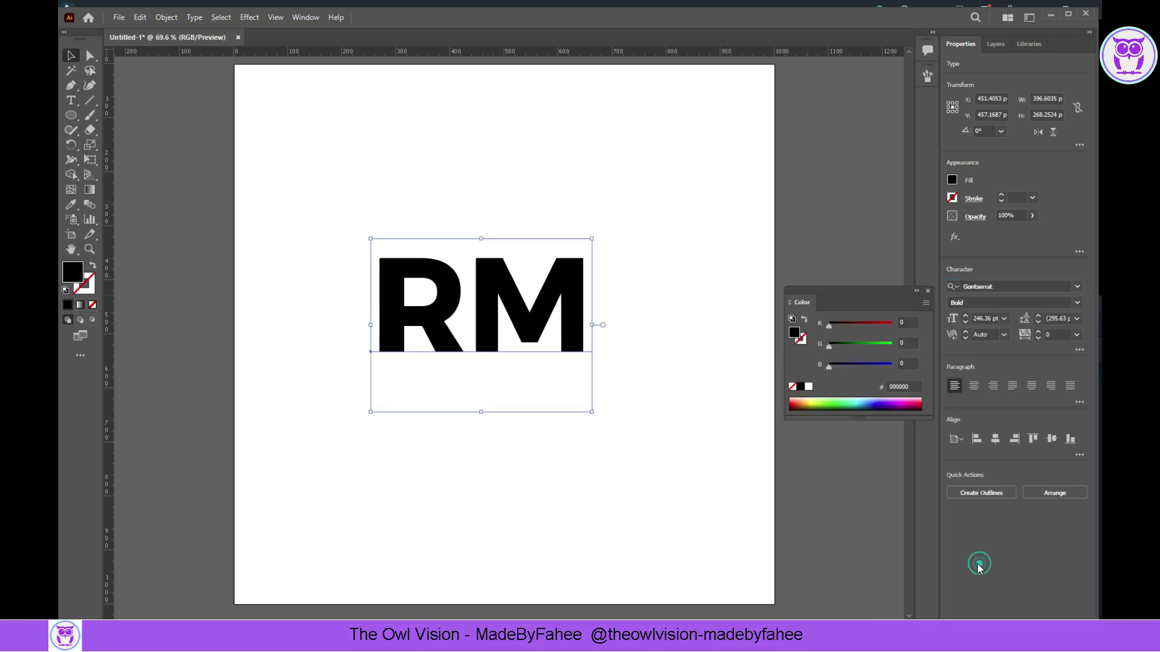
- Move the RM text slightly up, convert it to outlines and ungroup the two letters
left_click_drag(537, 338, 541, 321)
right_click(542, 311)
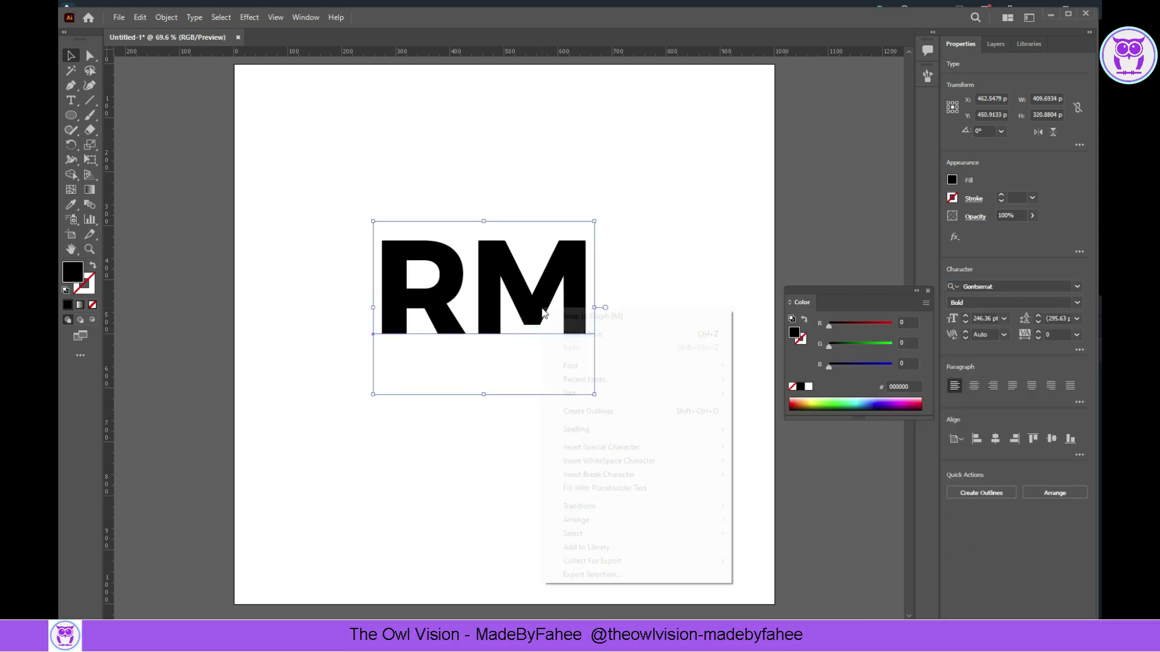
left_click(578, 412)
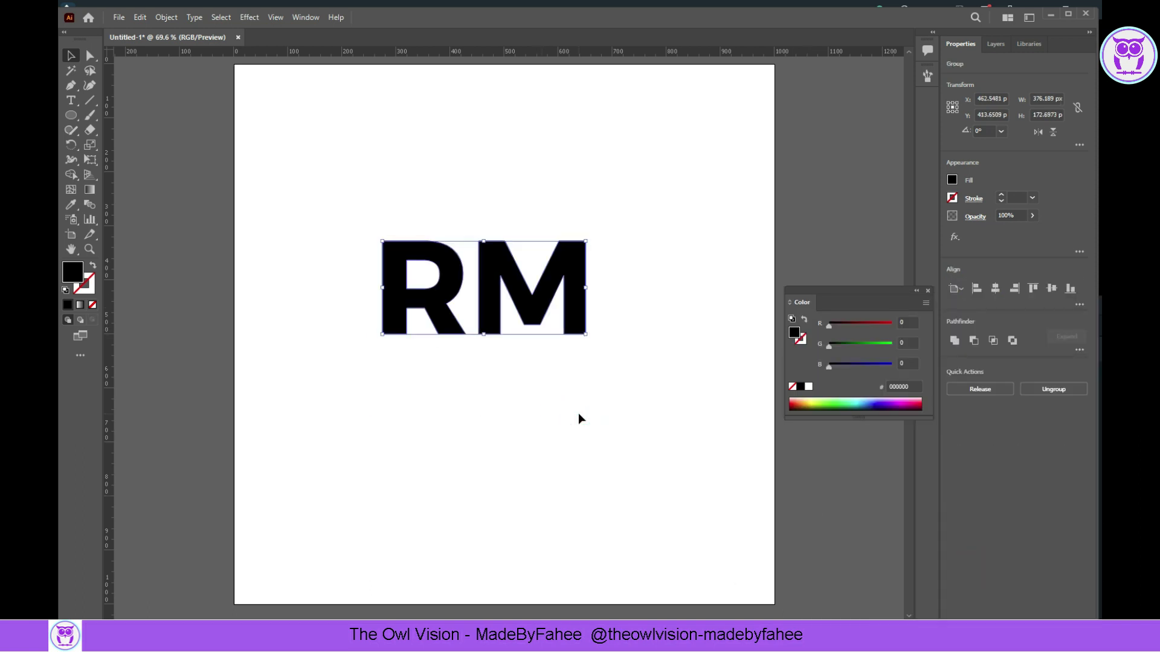
left_click(578, 412)
right_click(450, 326)
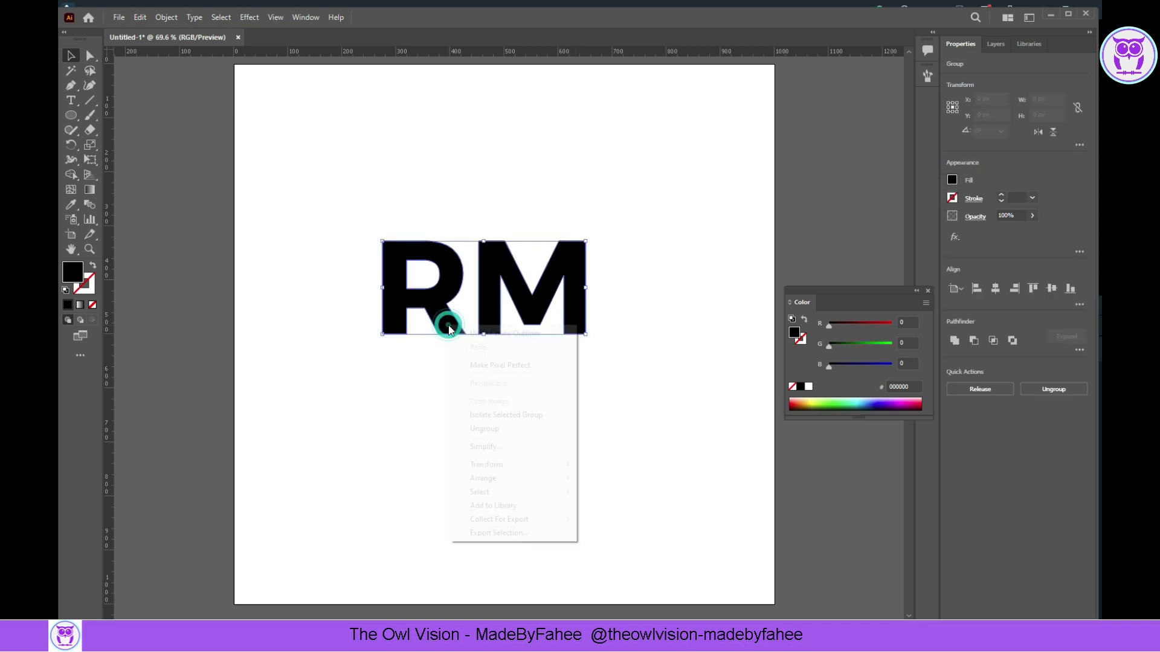
left_click(483, 428)
left_click(437, 427)
- Nudge the R horizontally toward the M until it overlaps the M's left stem
left_click(387, 320)
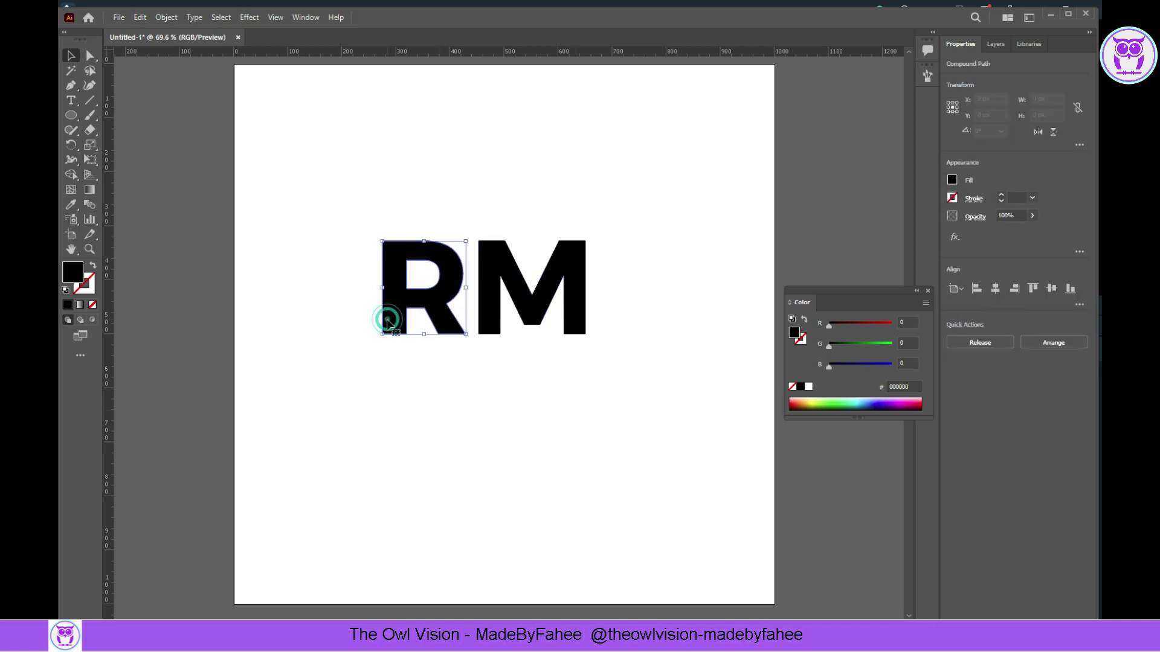
key("shift+Right")
key("shift+Right")
key("shift+Right")
key("shift+Right")
key("shift+Right")
key("shift+Right")
key("shift+Right")
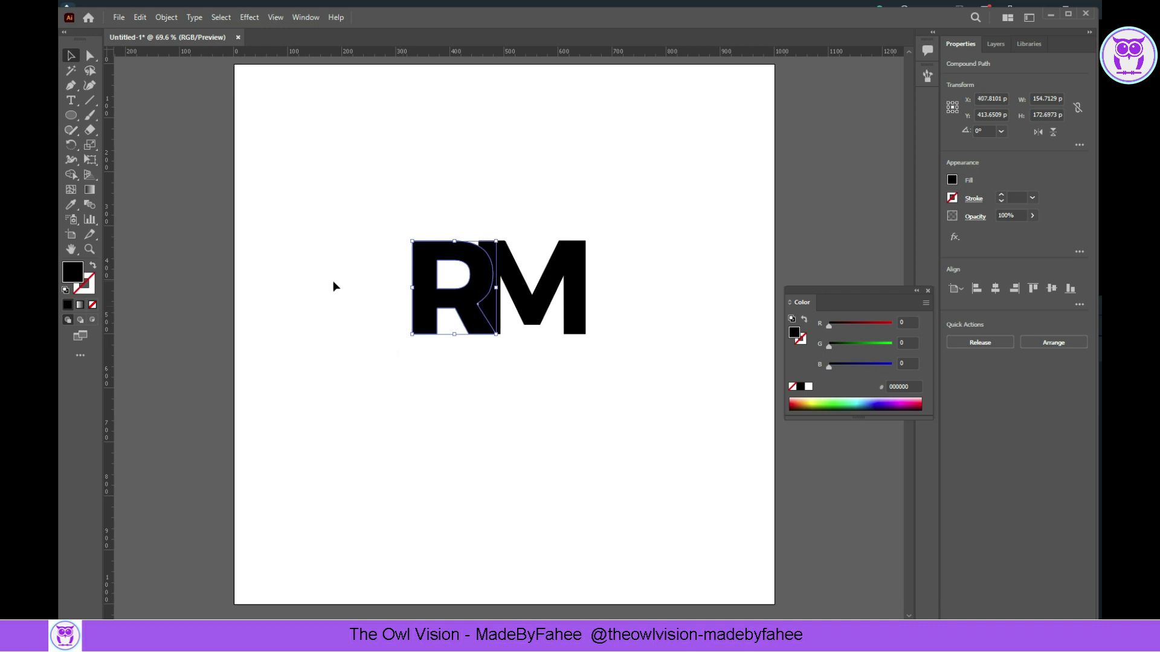
- Create an Offset Path around the R at 9 px with miter joins and a miter limit of 4
left_click(168, 18)
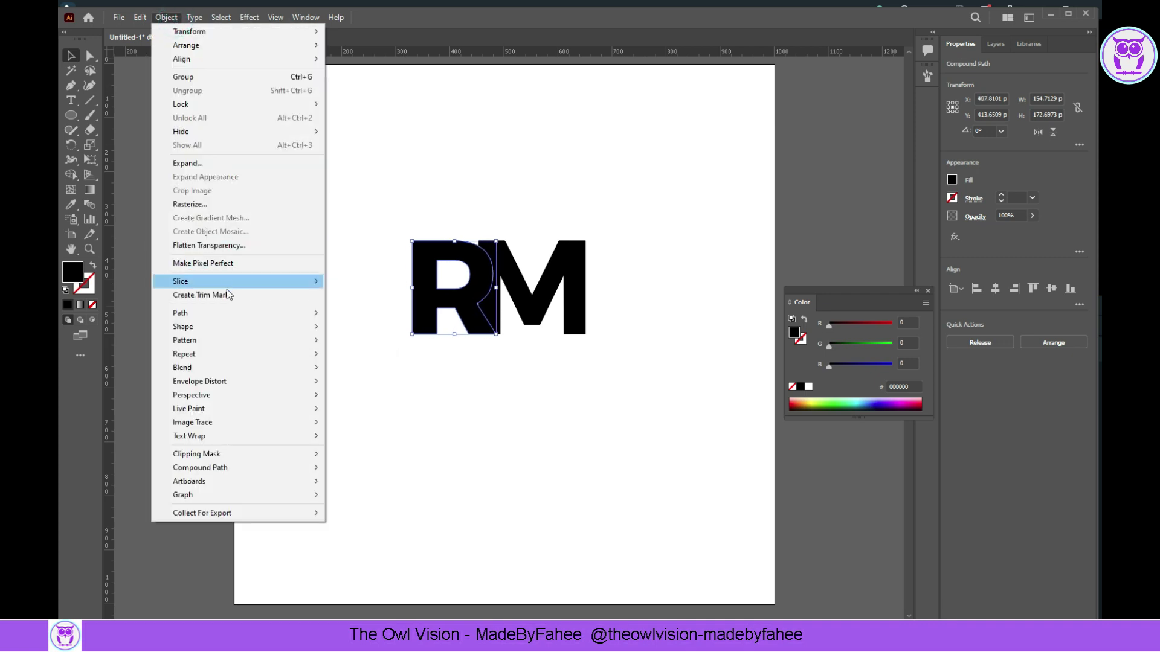
mouse_move(229, 313)
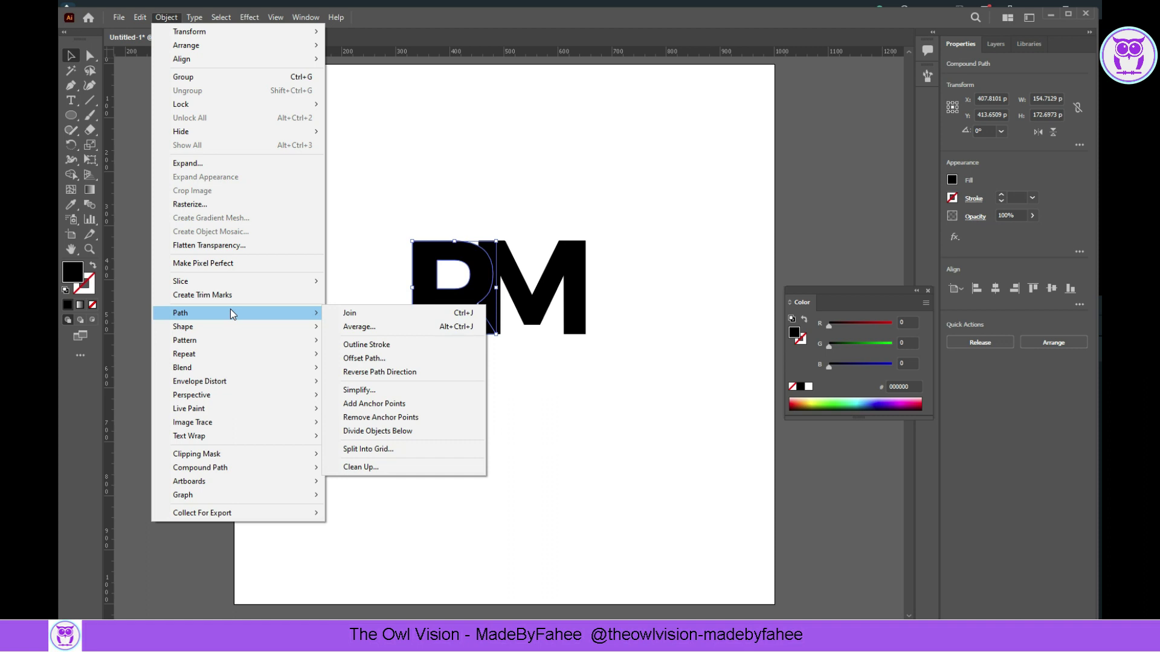
left_click(382, 360)
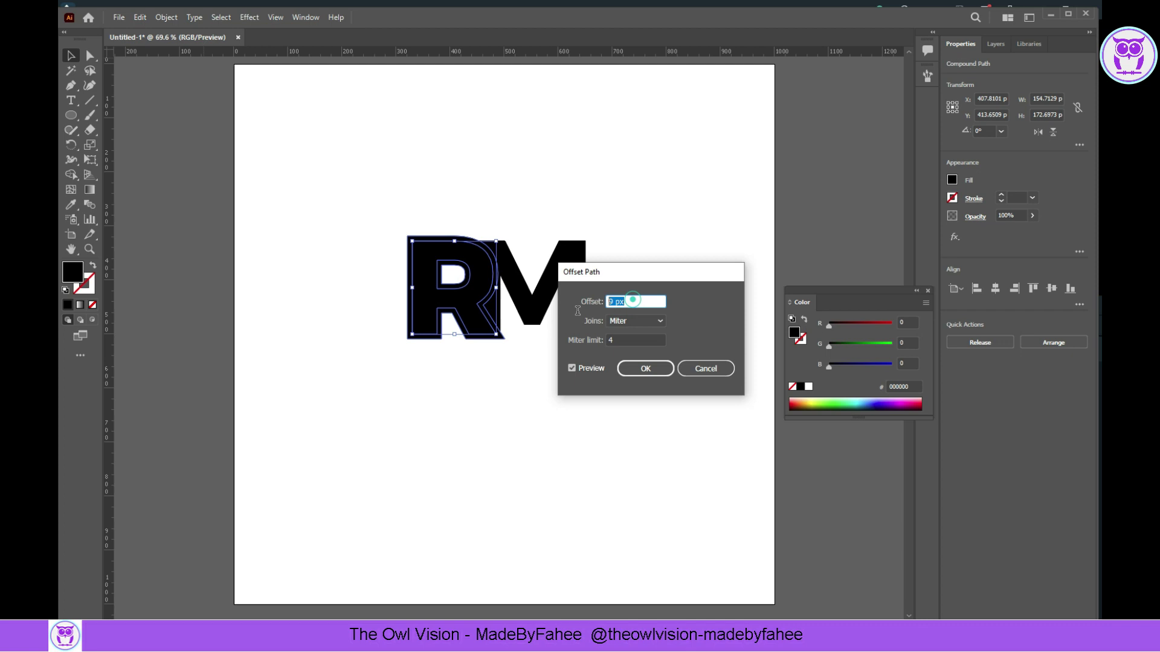
left_click(627, 375)
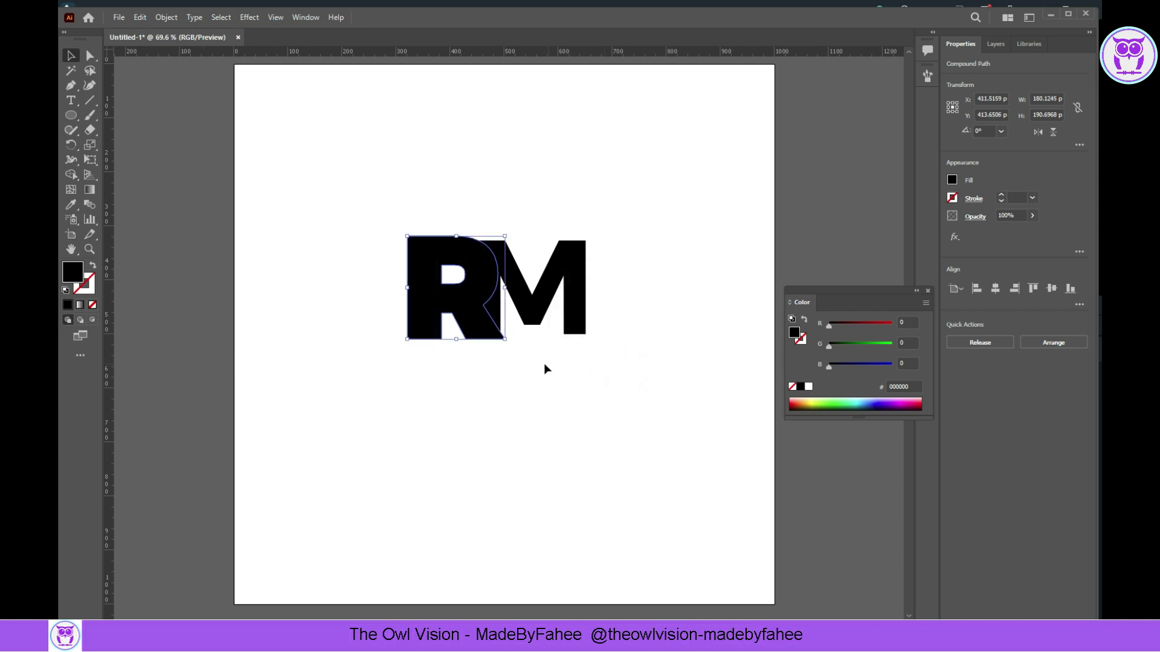
- Use the Shape Builder to remove the offset outline and its overlap with the M, cutting a thin gap between the letters
left_click(513, 326, "shift")
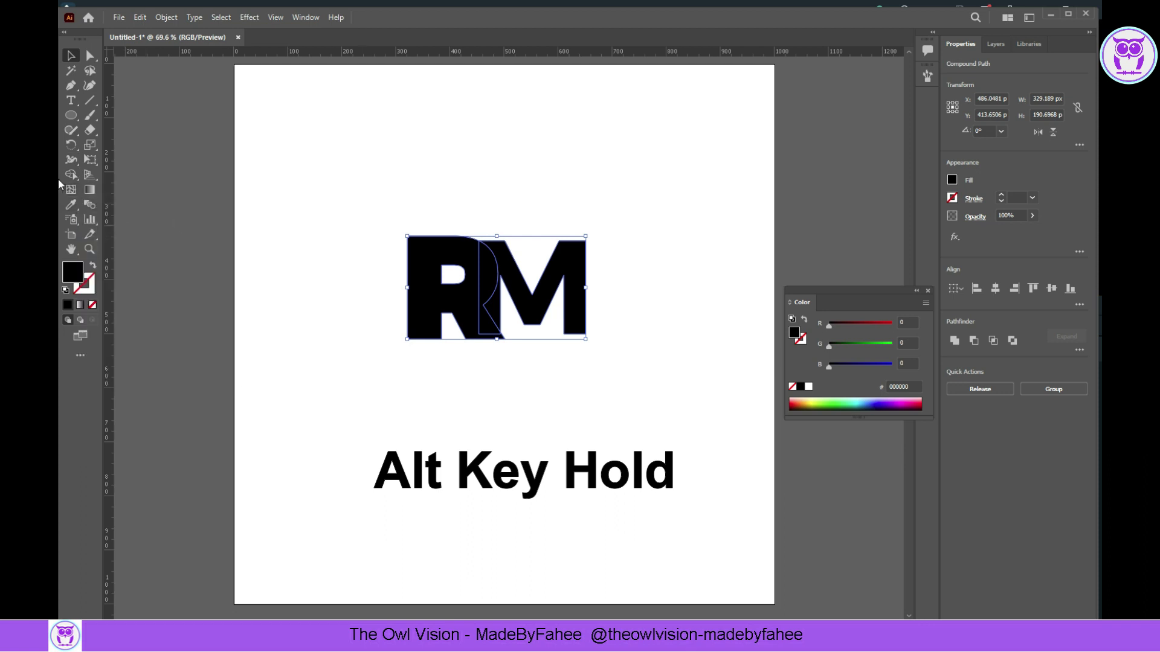
left_click(70, 176)
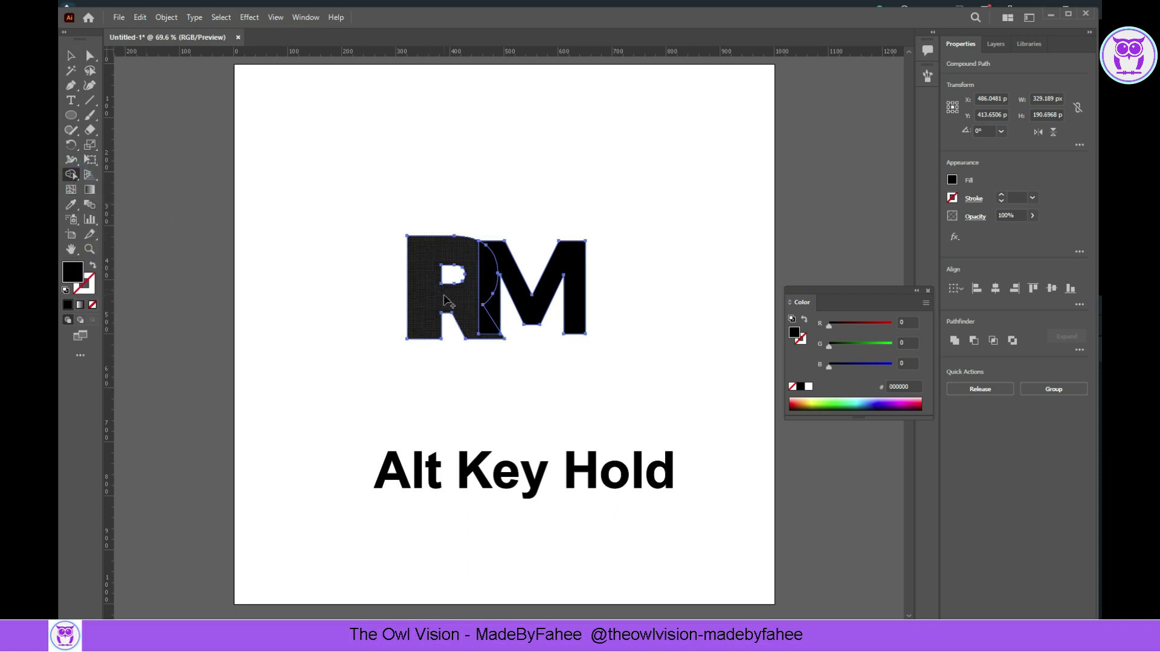
left_click(475, 302, "alt")
left_click(70, 55)
left_click(161, 115)
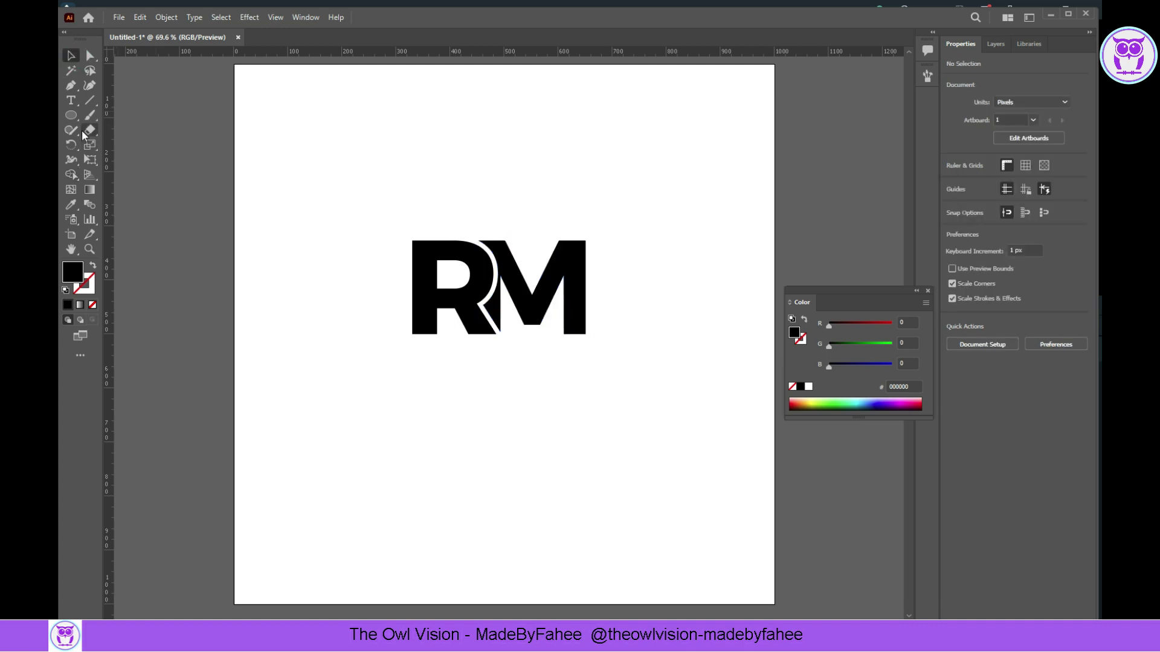
- Draw a black circle about 426 px in diameter overlapping the lower part of the R
left_click(70, 116)
left_click_drag(290, 302, 454, 533)
left_click(70, 56)
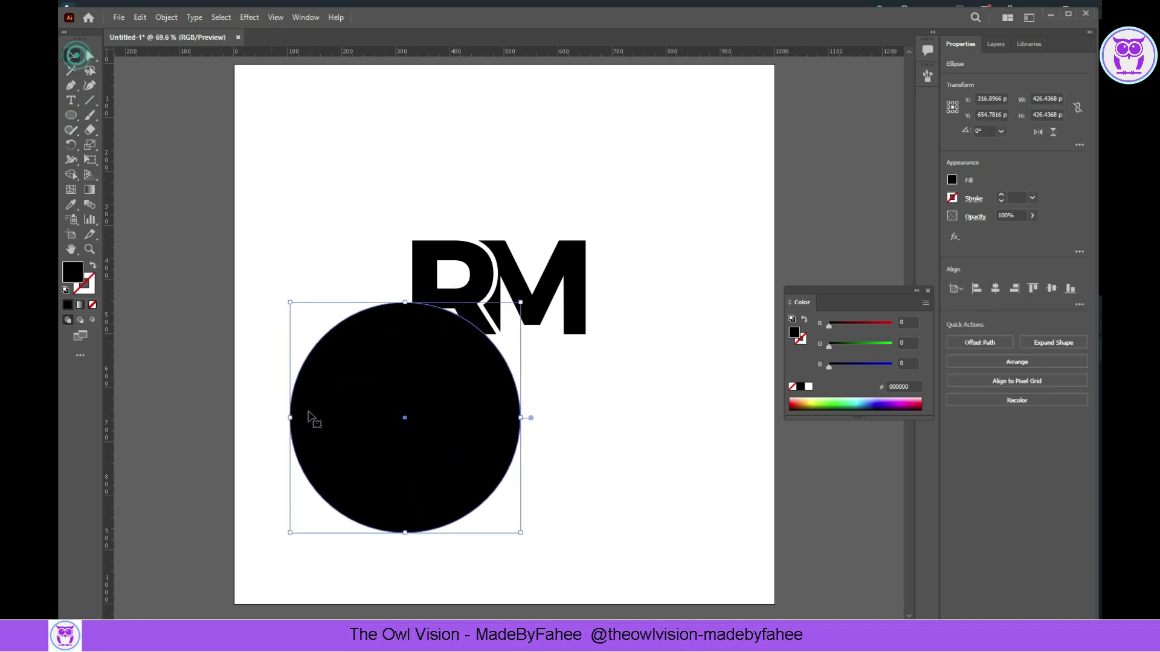
- Duplicate the circle, shrink the copy to about 408 px and place it slightly to the right within the original
left_click_drag(329, 430, 354, 430)
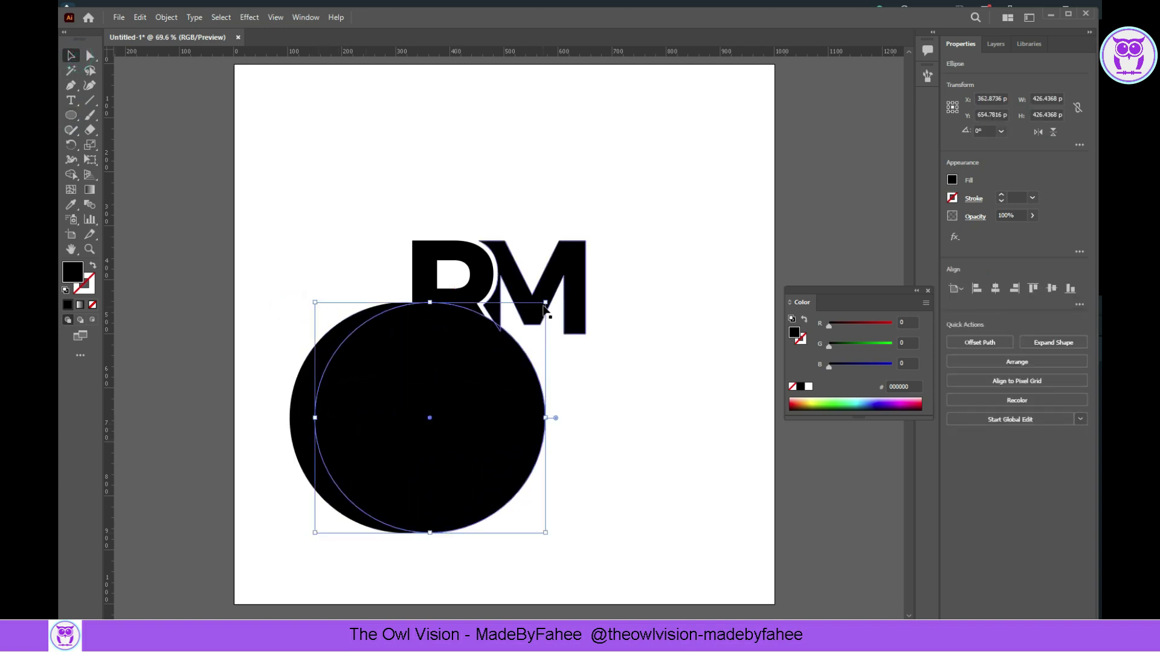
left_click_drag(546, 302, 537, 312)
left_click_drag(497, 374, 486, 372)
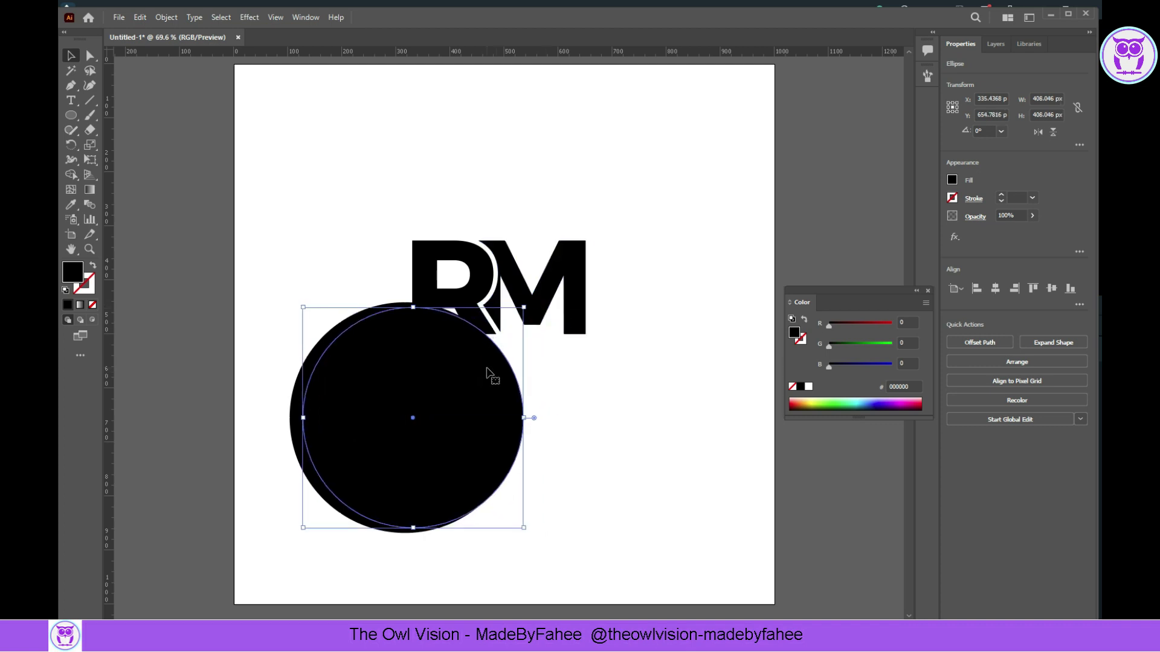
key("Right")
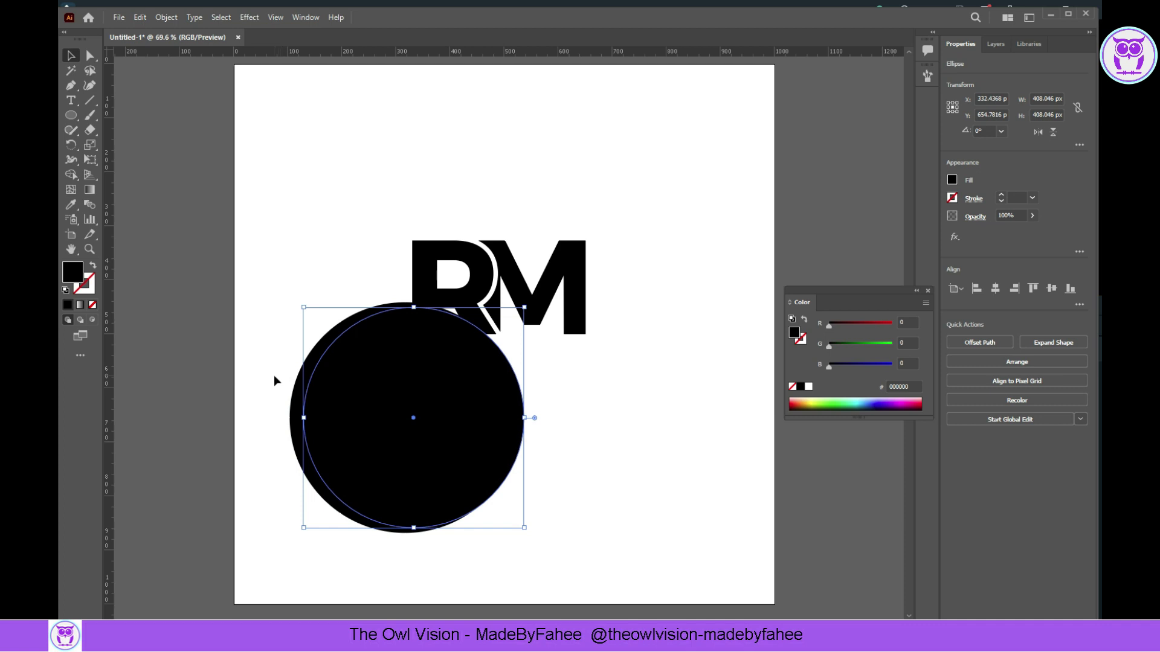
- Subtract the smaller front circle from the larger one and move the resulting crescent around the left of RM
left_click_drag(272, 383, 326, 436)
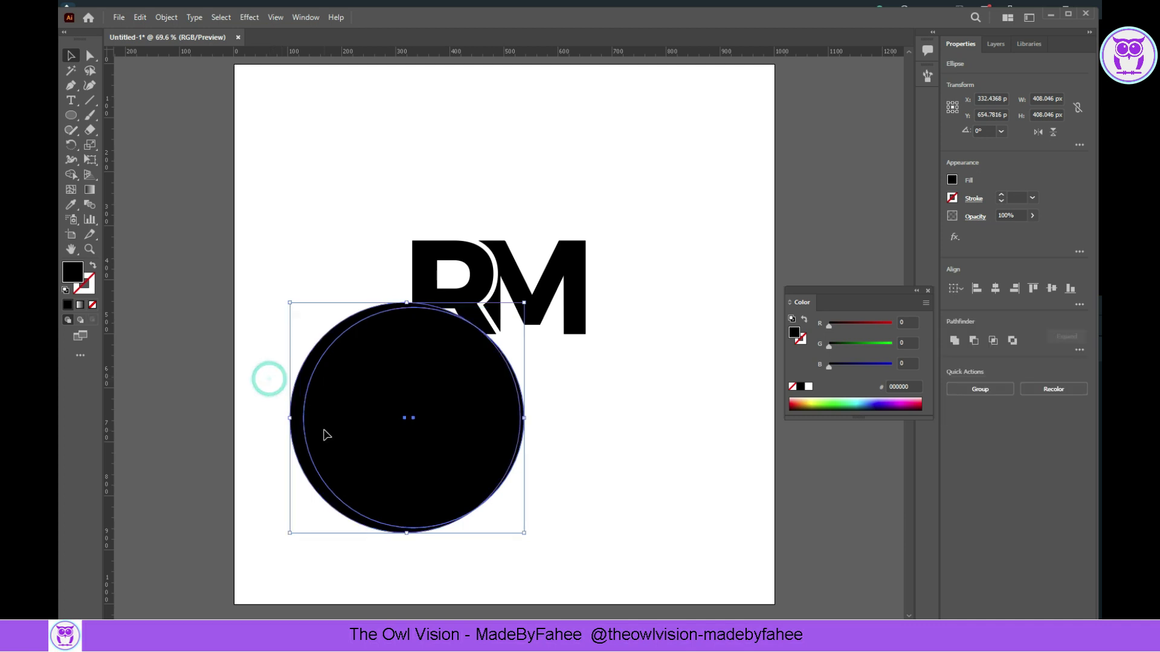
left_click(974, 343)
left_click_drag(469, 505, 535, 397)
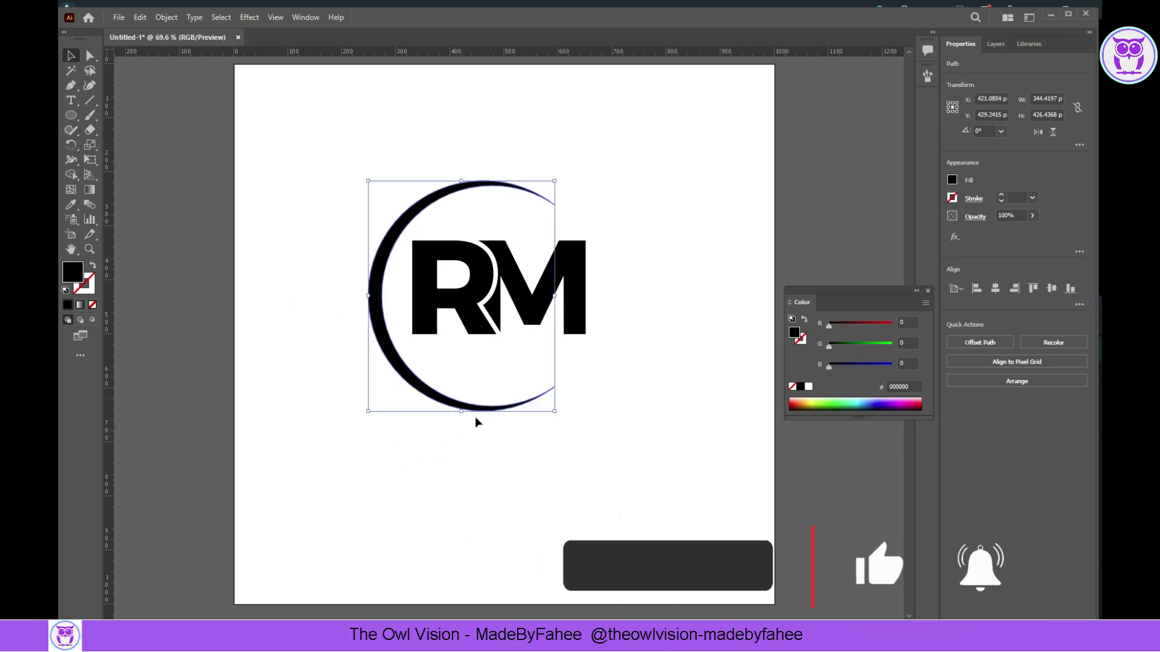
- Make a vertically reflected copy of the crescent, scale it to about 318 by 394 px and place it around the M
right_click(410, 214)
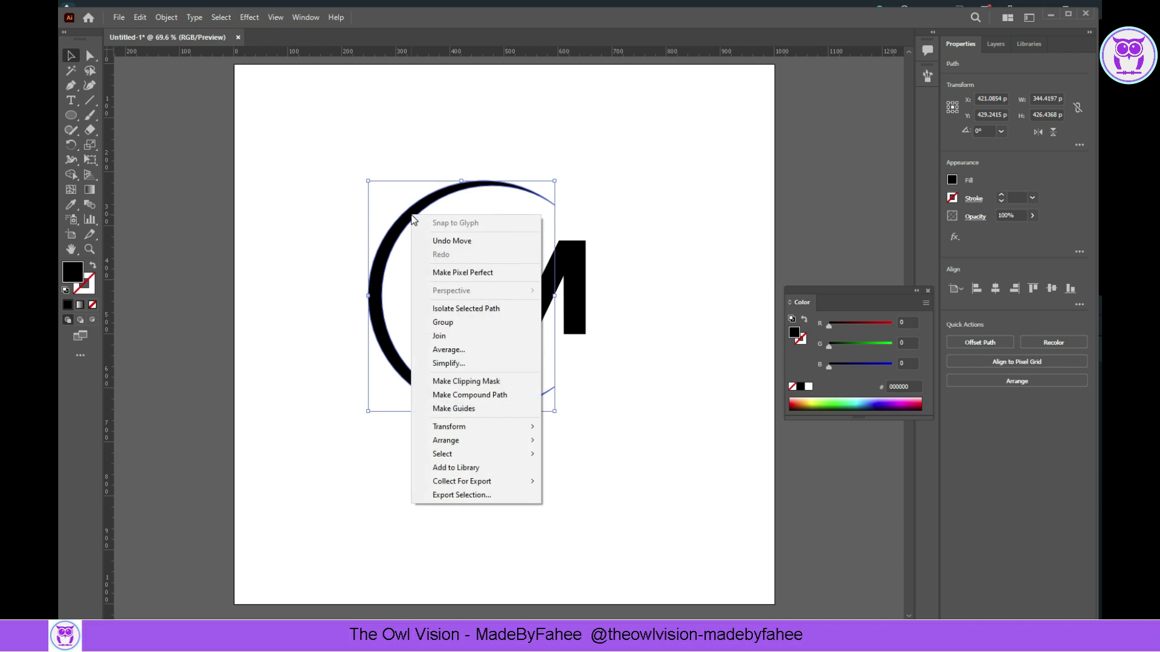
mouse_move(461, 427)
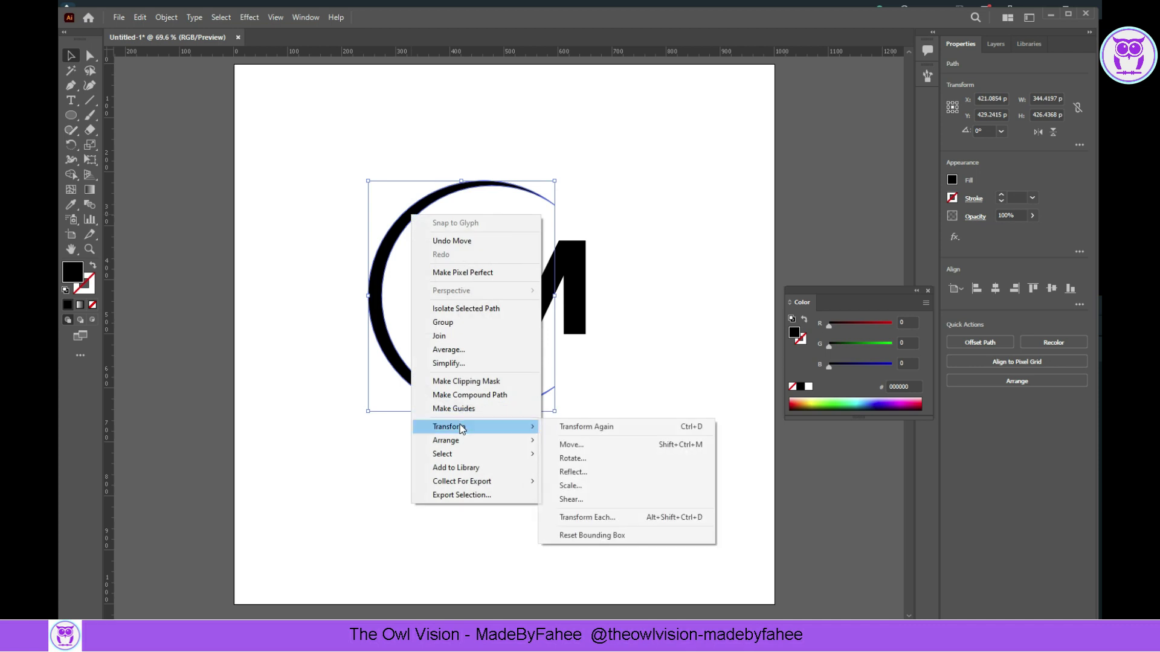
left_click(595, 472)
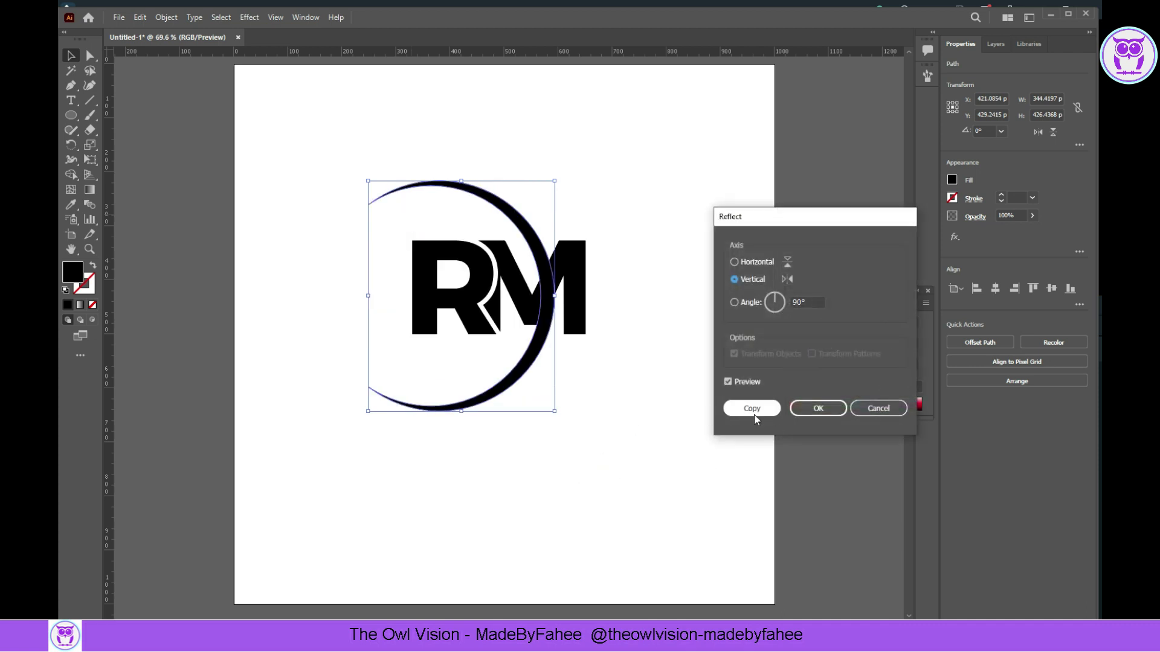
left_click(751, 408)
left_click_drag(555, 410, 567, 367)
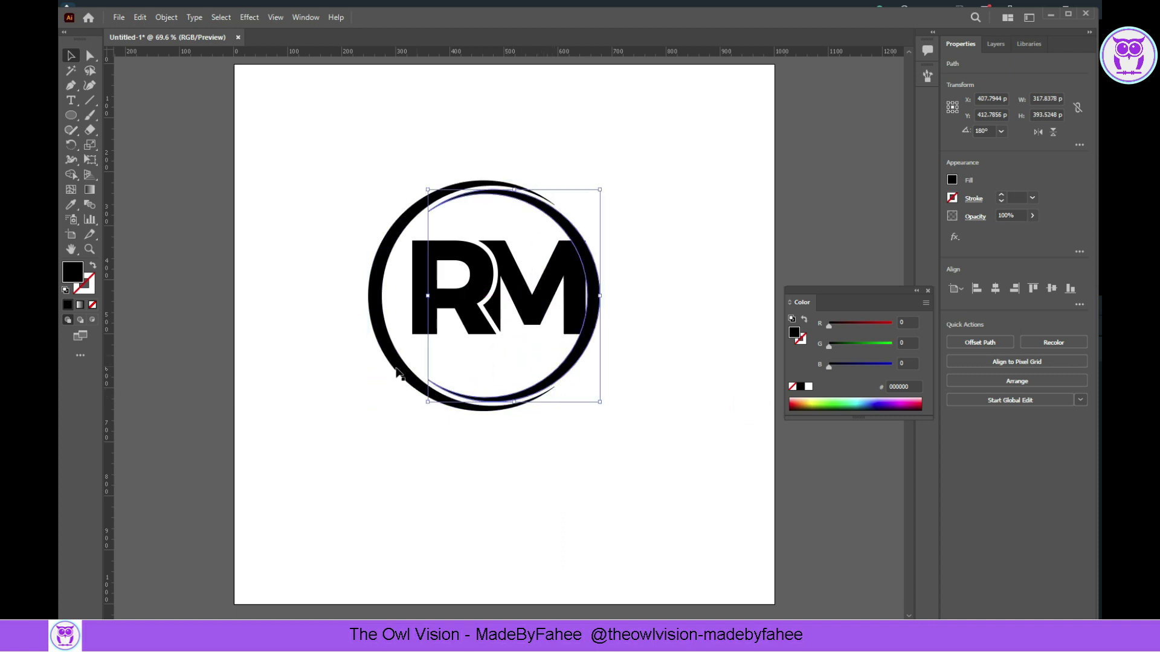
- Adjust both crescents into an interlocking ring about 436 by 434 px and position it around RM
left_click_drag(453, 398, 453, 399)
left_click_drag(444, 400, 453, 399)
left_click_drag(605, 409, 610, 413)
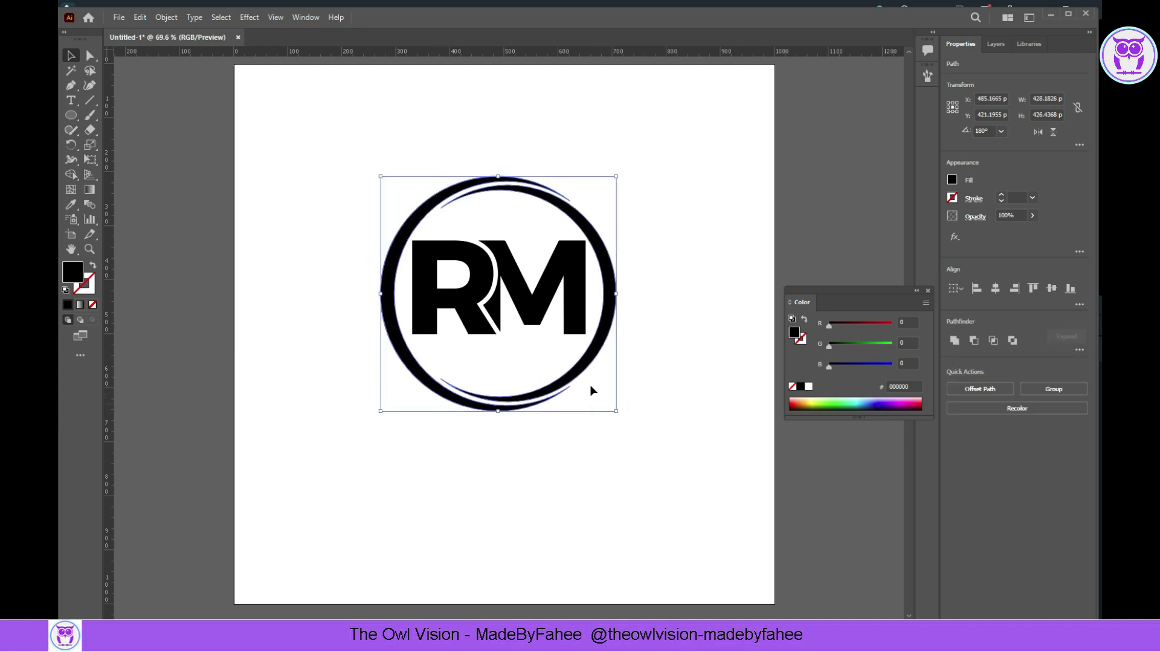
left_click_drag(578, 370, 576, 369)
- Group the two crescents of the ring
right_click(576, 369)
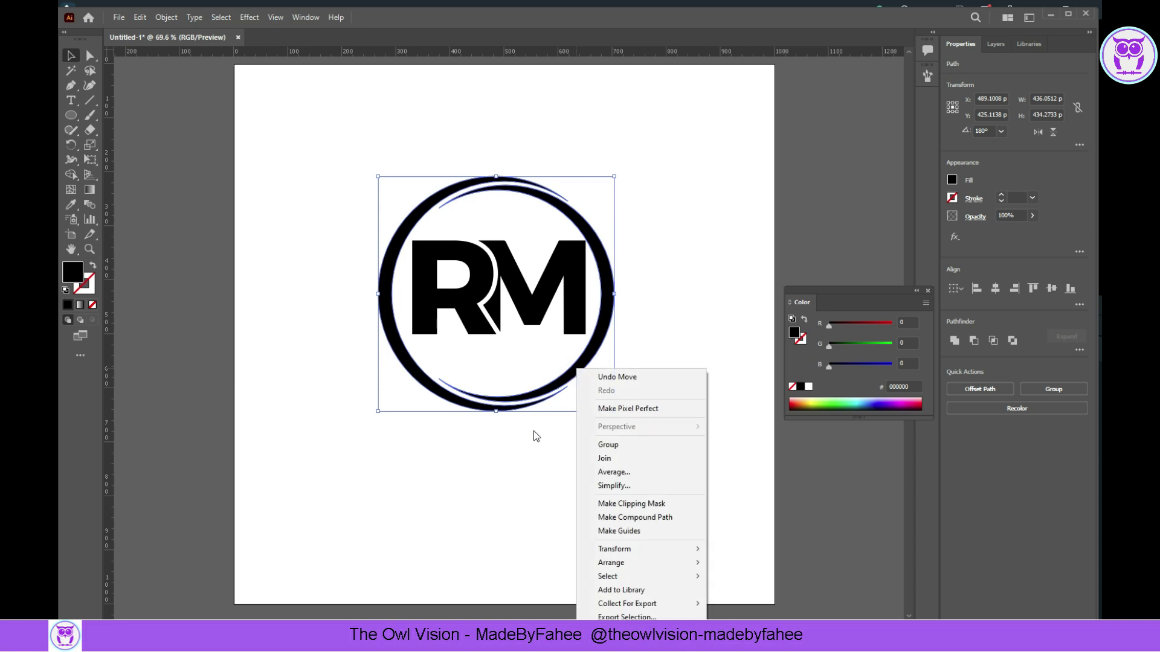
left_click_drag(534, 436, 516, 419)
right_click(550, 374)
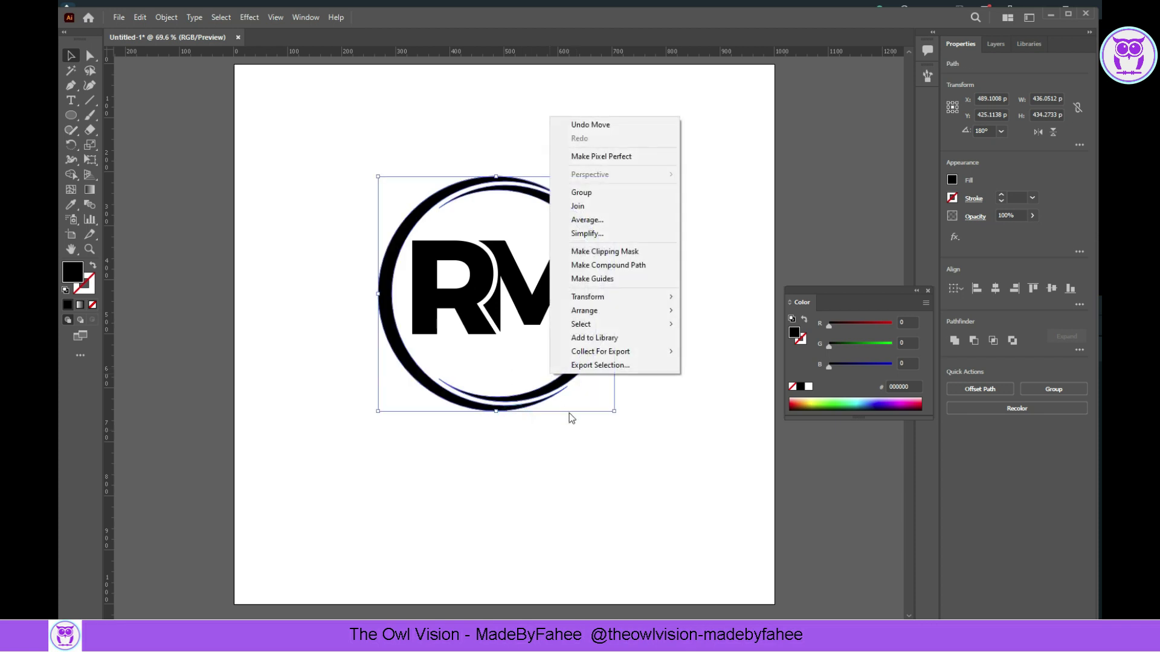
left_click(582, 192)
- Group the R and M letter shapes together
left_click(505, 278)
right_click(518, 289)
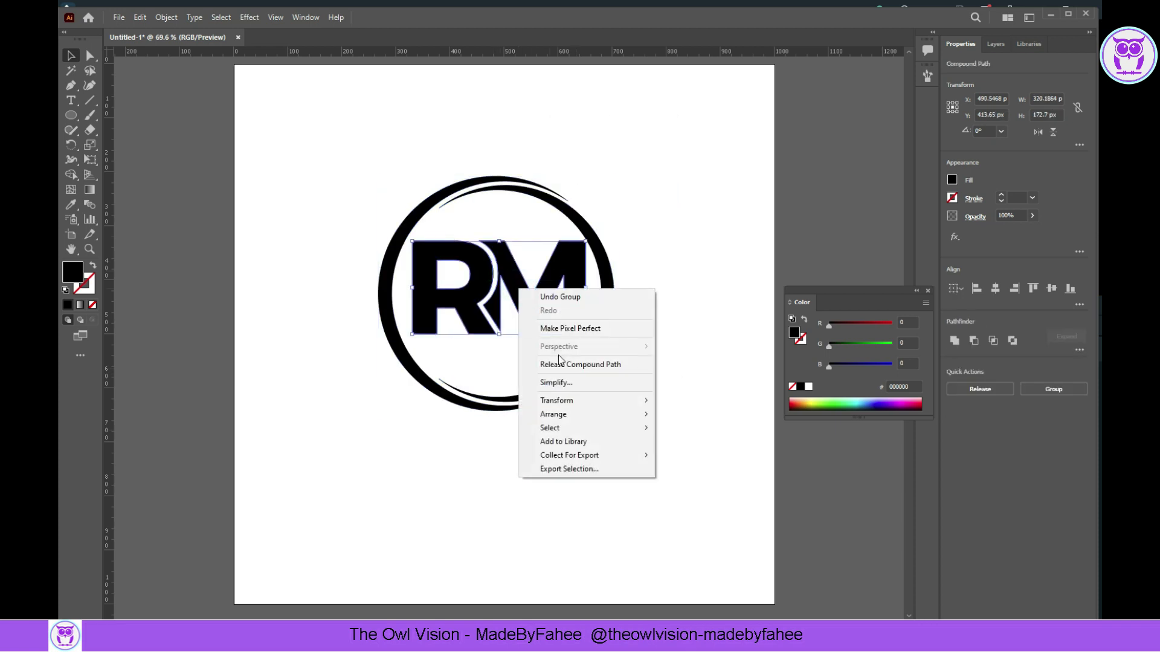
left_click(167, 17)
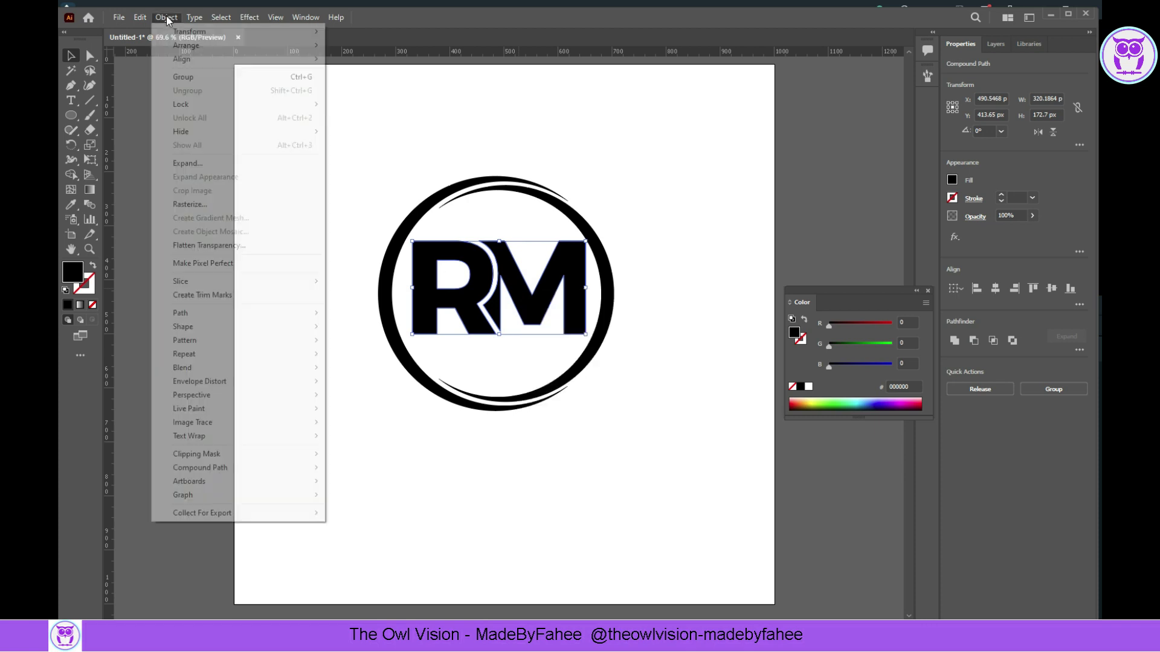
left_click(174, 78)
- Align the RM group and the ring group to each other by their horizontal and vertical centers
left_click_drag(317, 164, 649, 396)
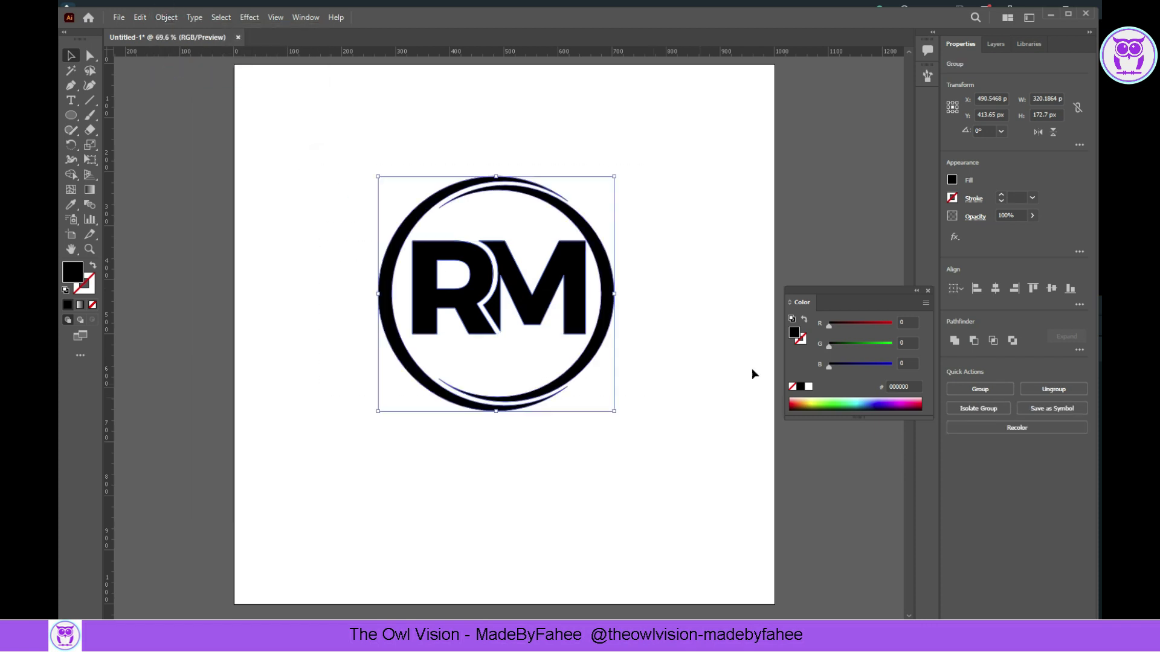
left_click(996, 289)
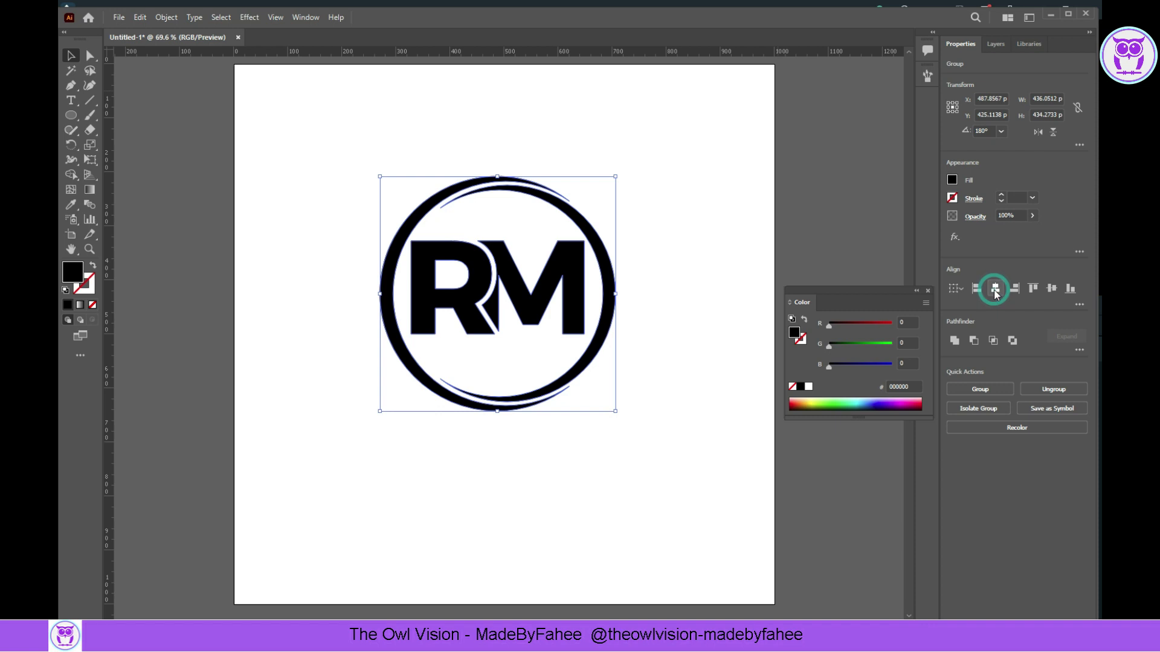
left_click(1051, 288)
left_click(687, 352)
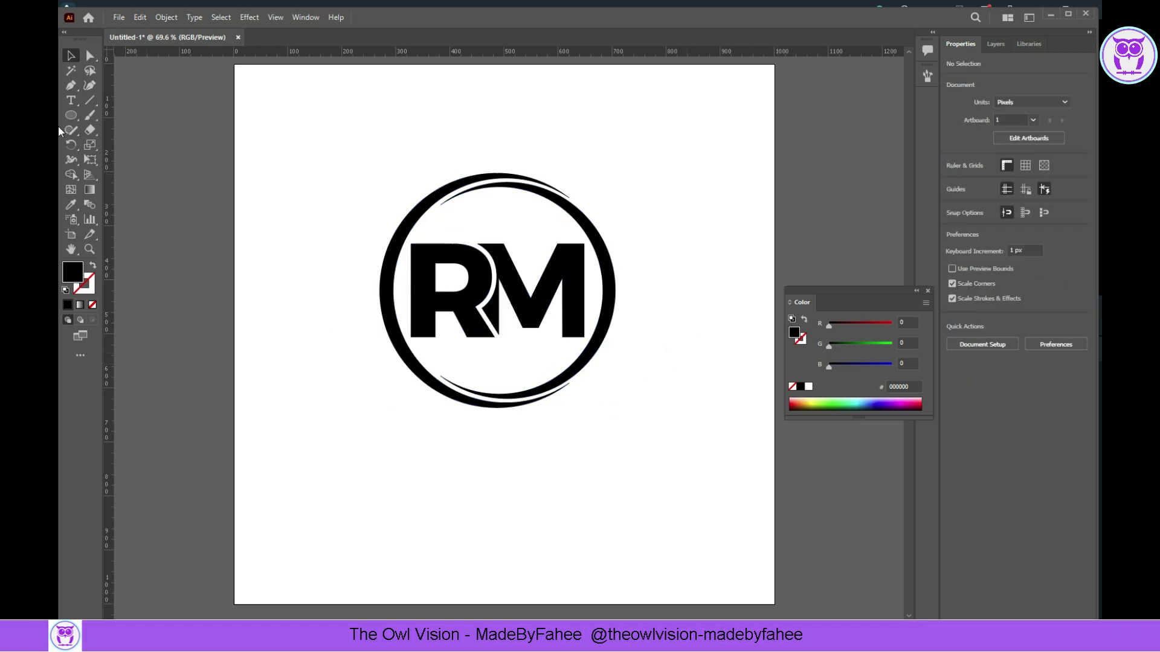
- Extend the R's left leg straight down past the ring by moving its bottom anchor points
left_click(89, 56)
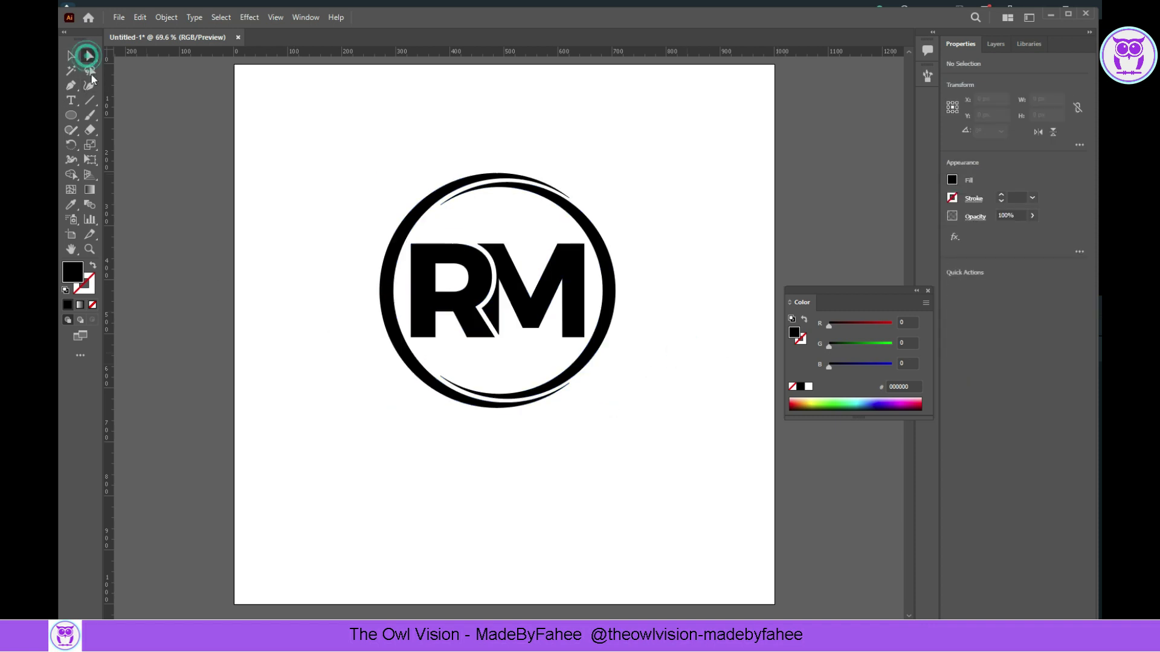
left_click(414, 327)
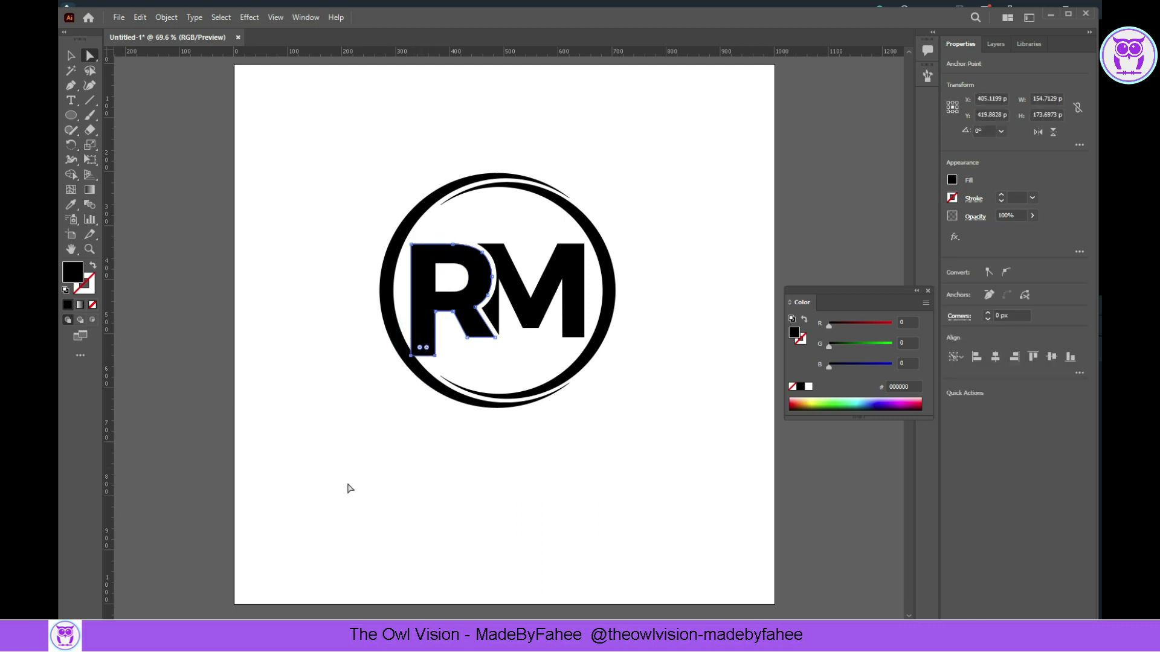
key("shift+Down")
left_click(70, 54)
left_click(237, 188)
- Ungroup the ring into its two separate crescents
left_click(383, 318)
right_click(389, 318)
left_click(447, 415)
left_click(451, 450)
- Create an outward offset path around the ring's left crescent
left_click(405, 344)
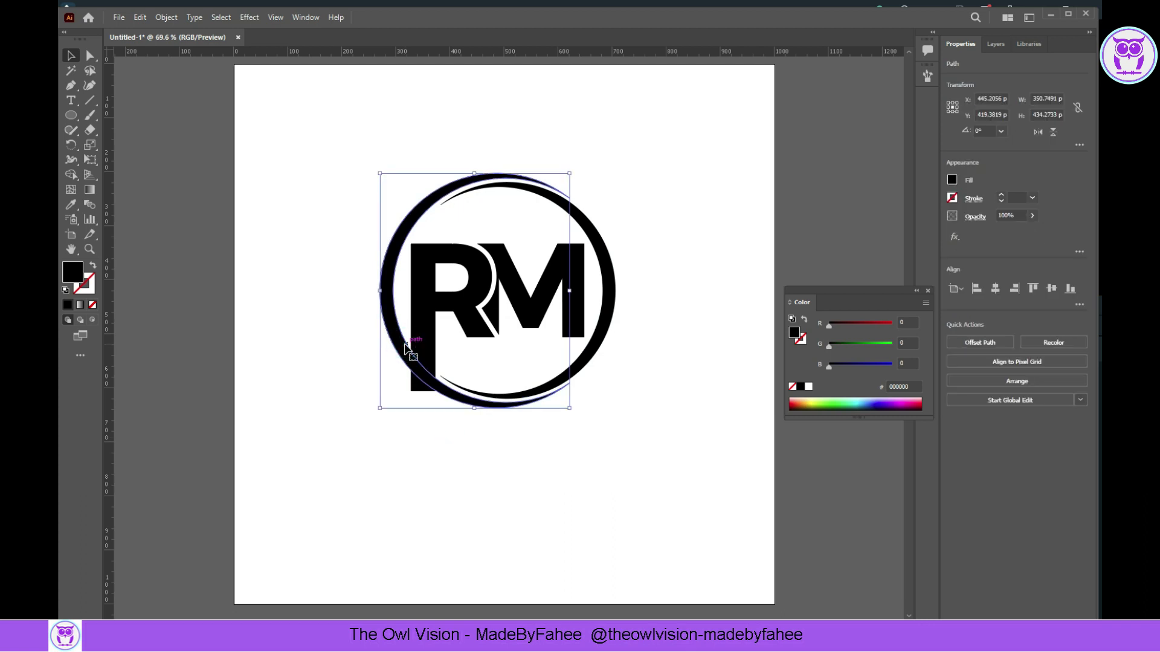
left_click(176, 18)
mouse_move(206, 313)
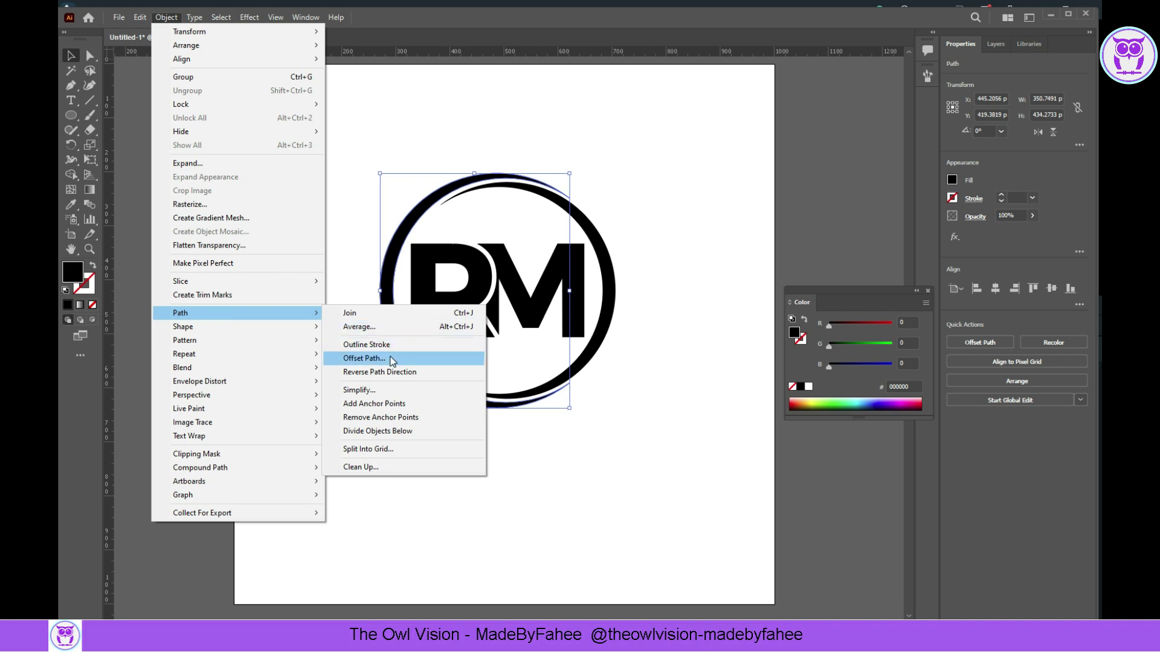
left_click(364, 358)
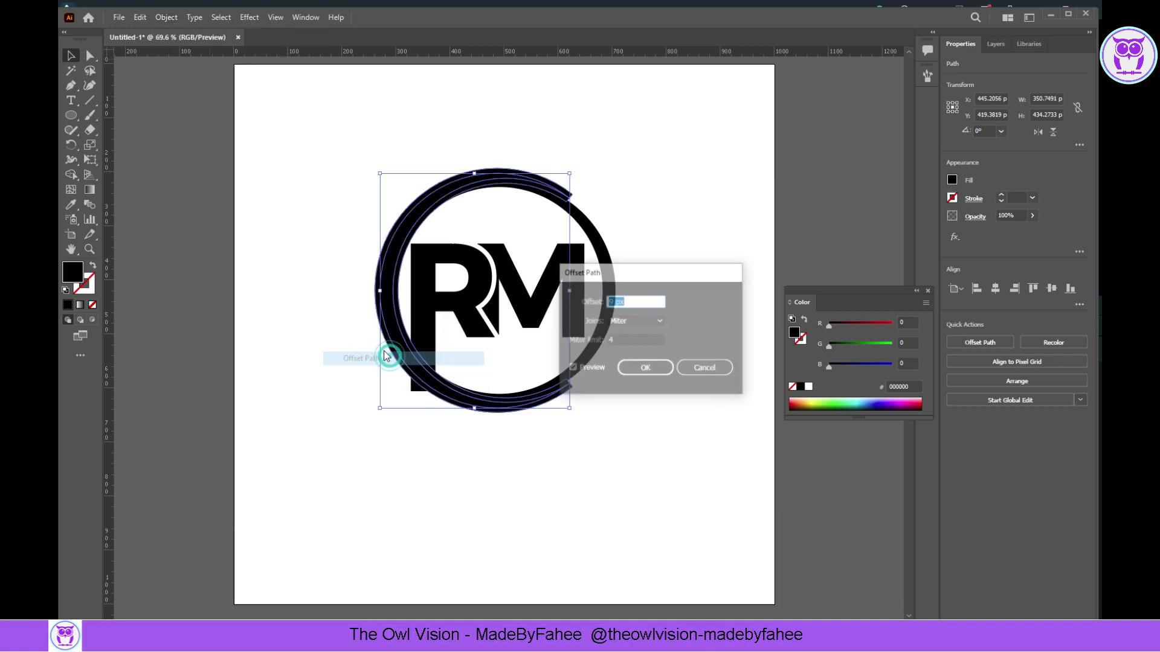
left_click(653, 368)
left_click(646, 399)
left_click(570, 396)
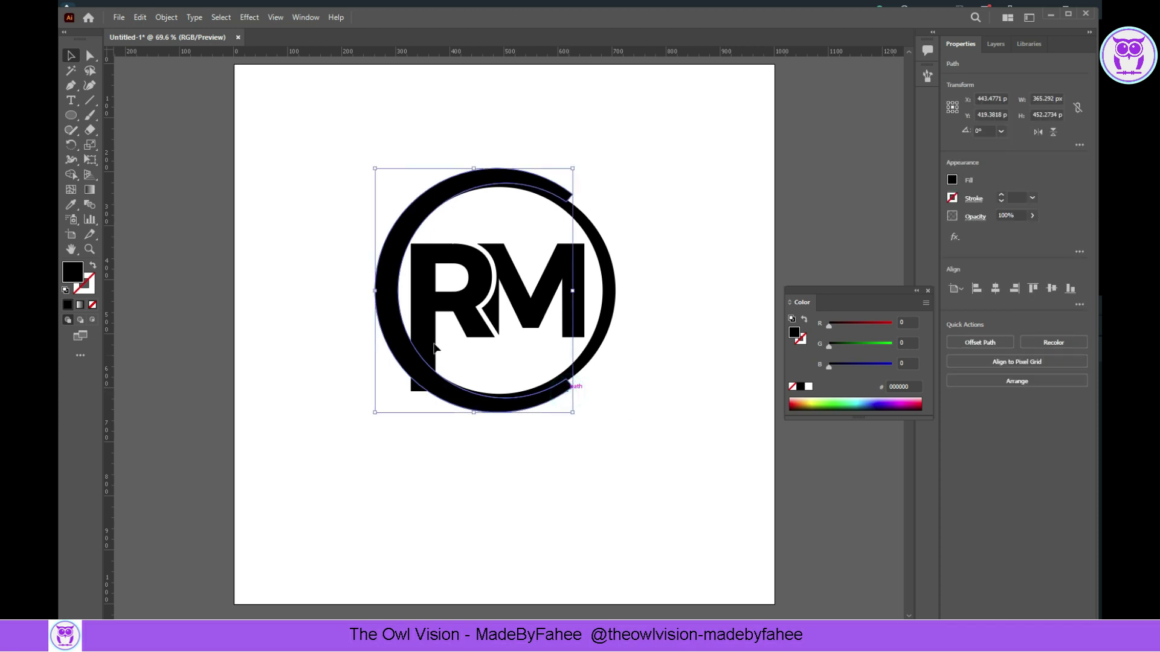
- Cut the offset crescent out of the R's leg with the Shape Builder and remove the leftover tip below the ring
left_click(425, 337, "shift")
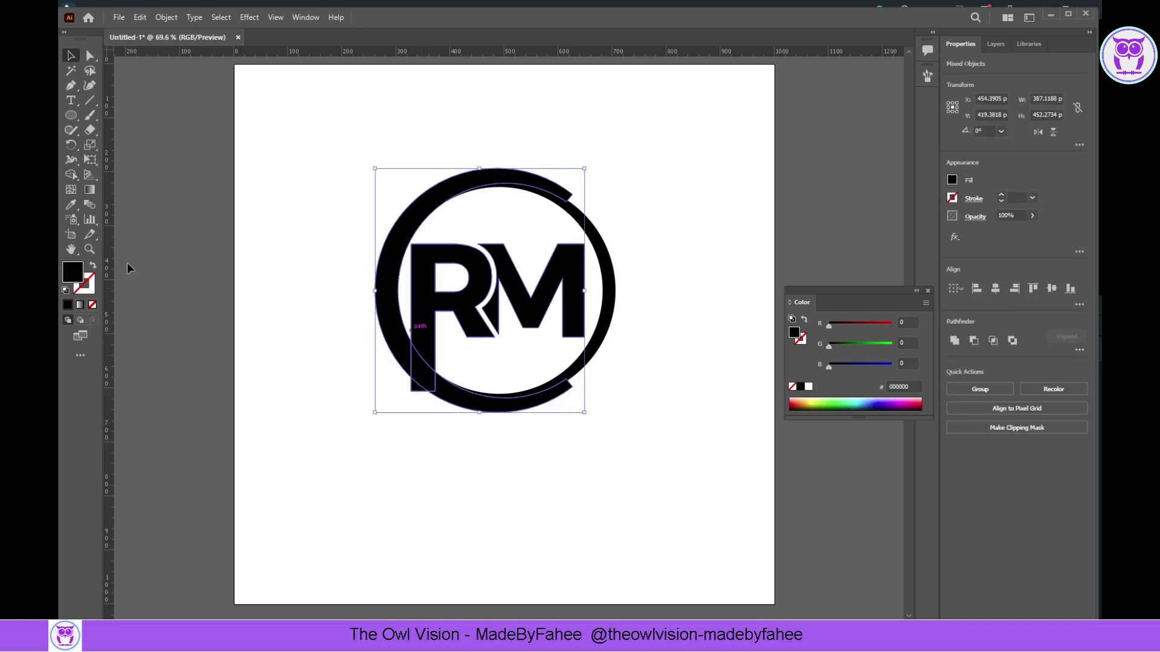
left_click(70, 175)
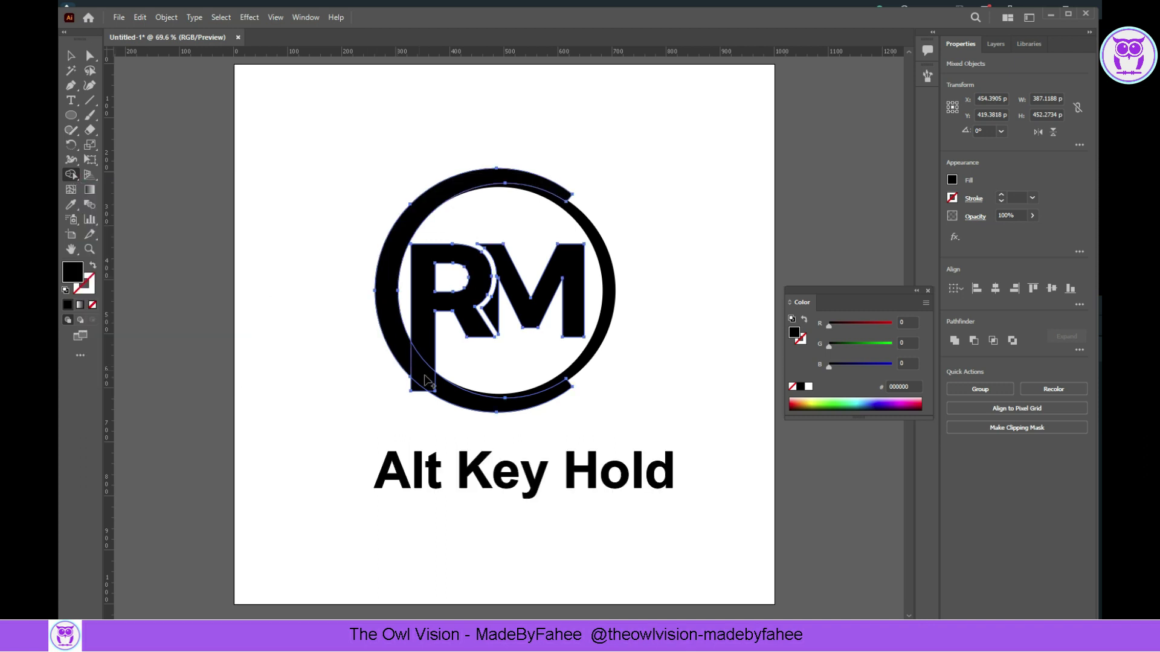
key("alt")
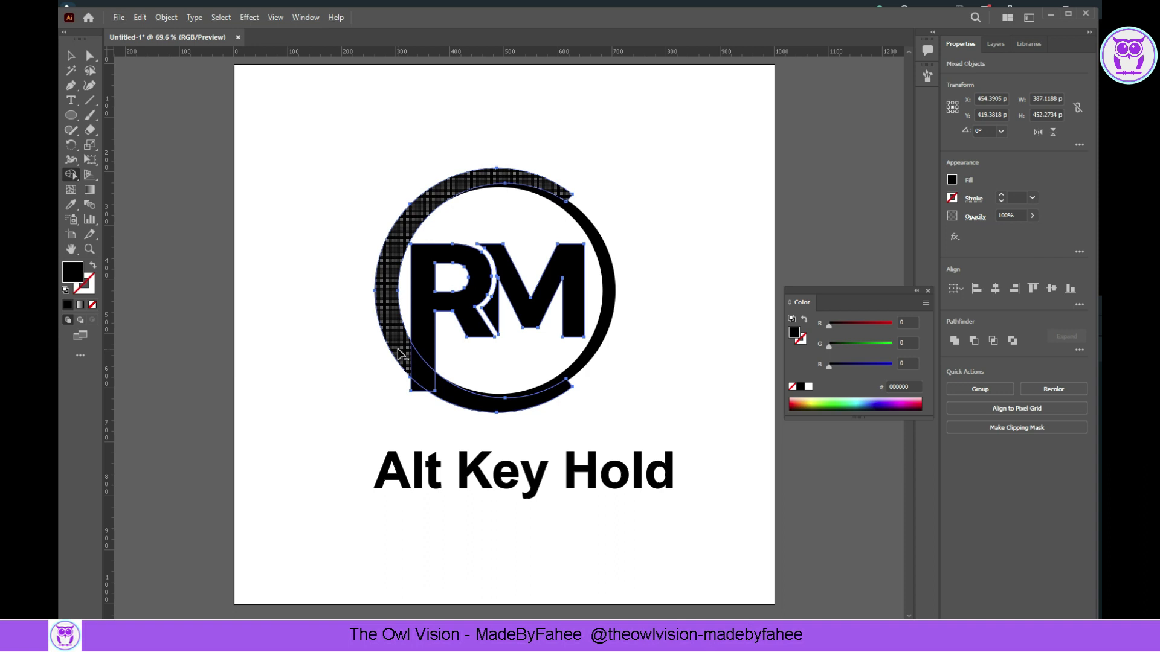
left_click(401, 346, "alt")
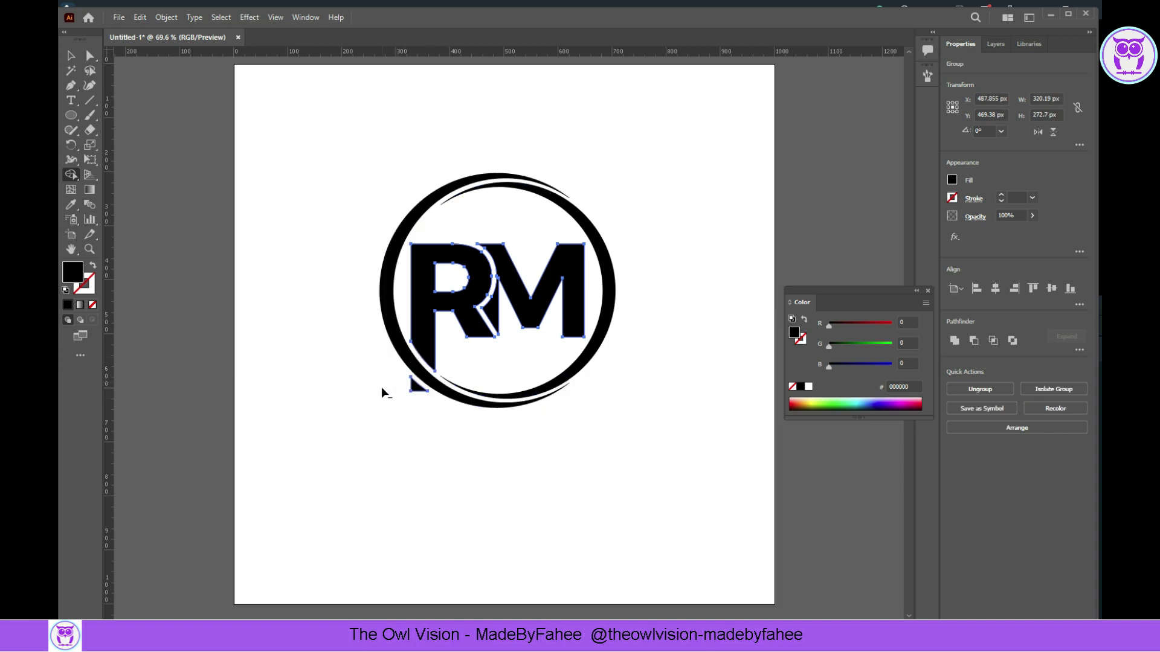
left_click(70, 55)
left_click(311, 199)
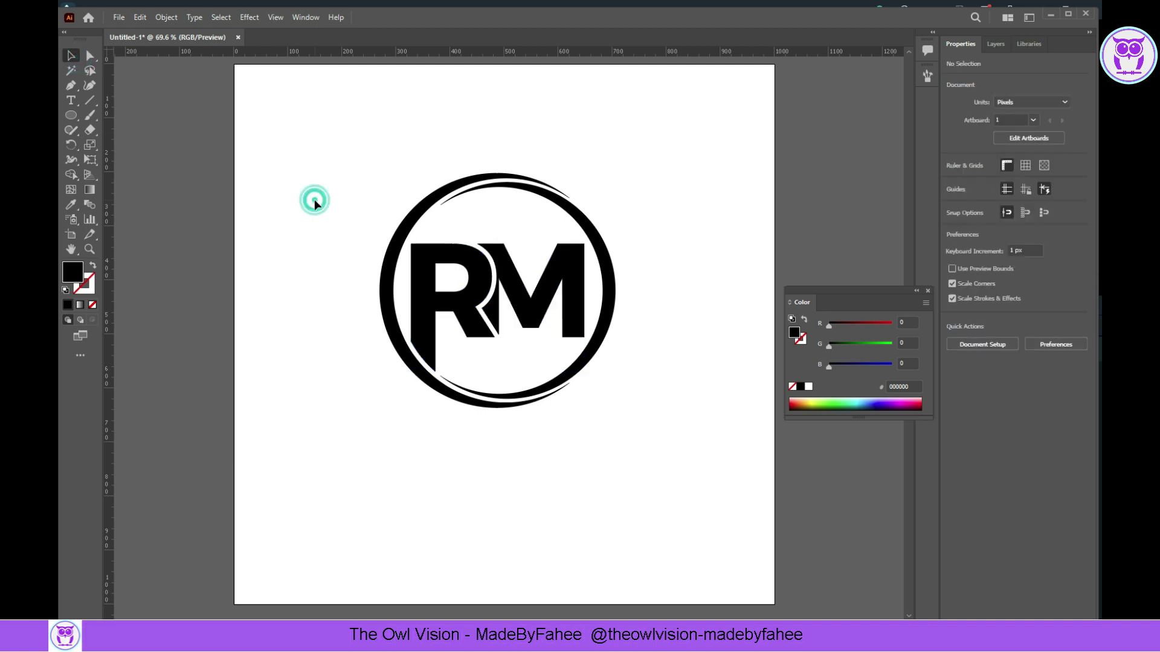
- Add the text "Trust" and place it just below the ring
left_click(70, 102)
left_click(328, 425)
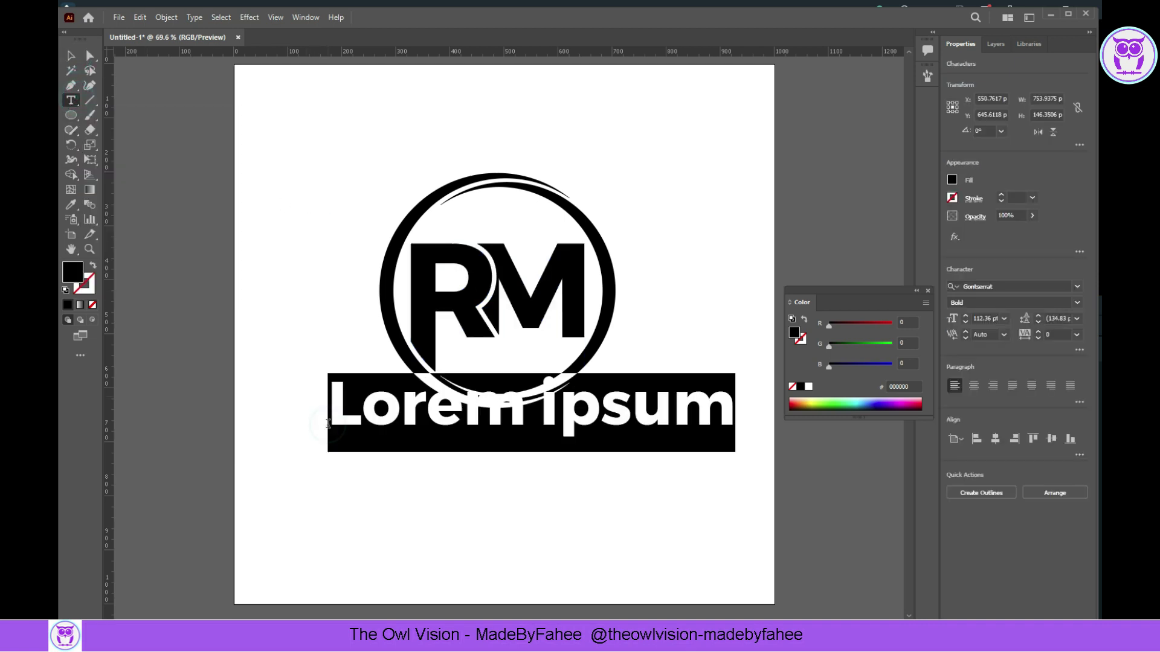
type("Trust")
left_click(71, 55)
left_click_drag(375, 404, 390, 436)
- Change the font of the Trust text to Infinite Stroke Regular
left_click(1001, 281)
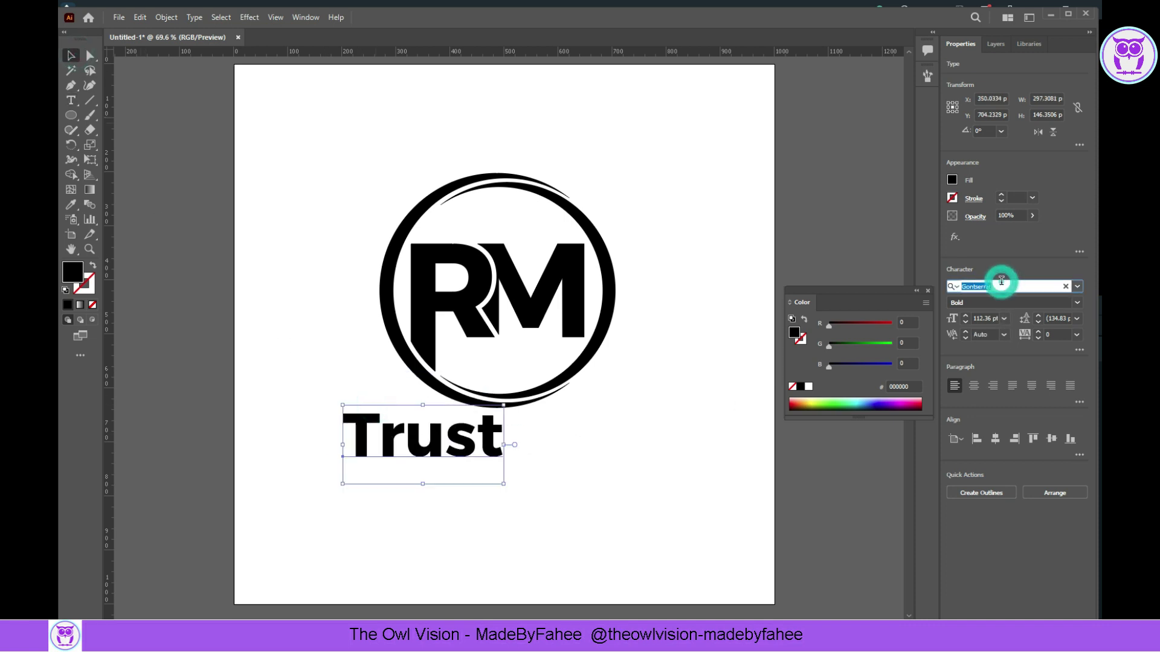
type("in")
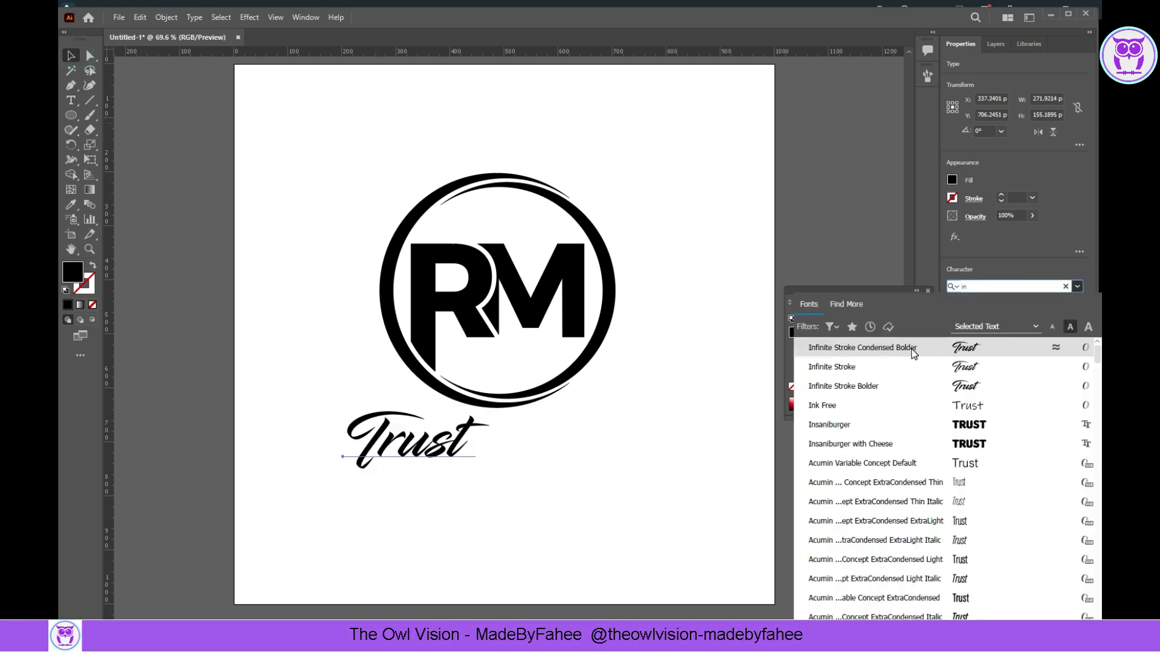
left_click(905, 363)
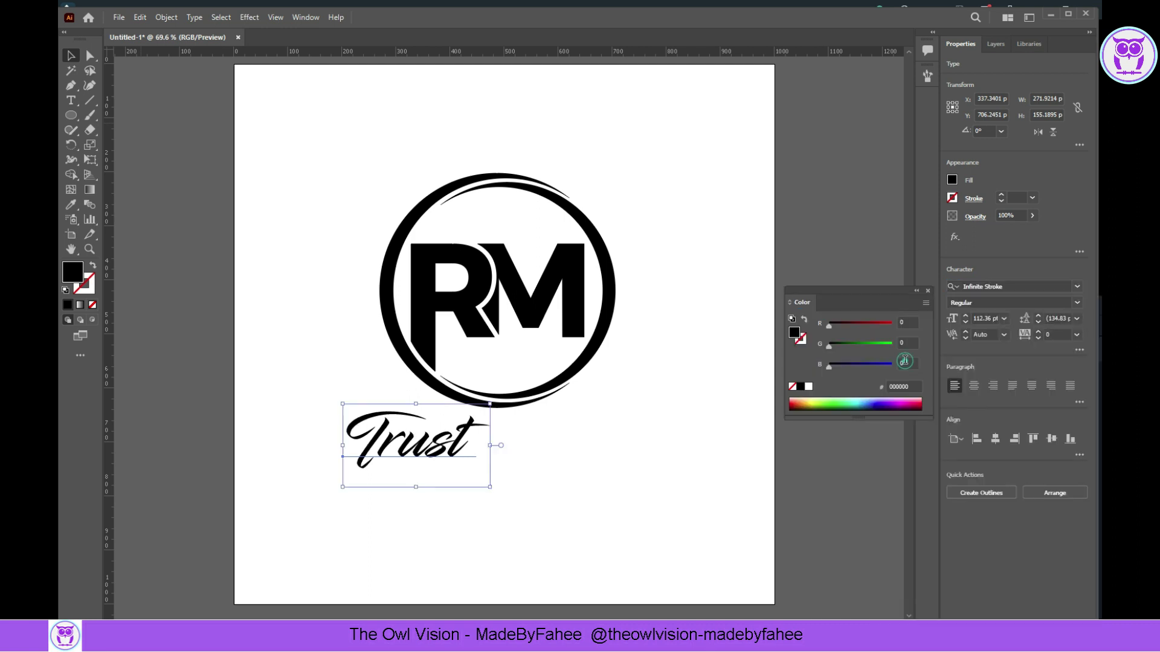
- Scale the Trust text down to about 89 pt and place it inside the ring beneath the letters
left_click_drag(489, 487, 461, 468)
left_click_drag(358, 458, 461, 392)
left_click_drag(578, 407, 542, 375)
left_click(604, 423)
- Ungroup the RM lettering into separate letters
left_click(429, 341)
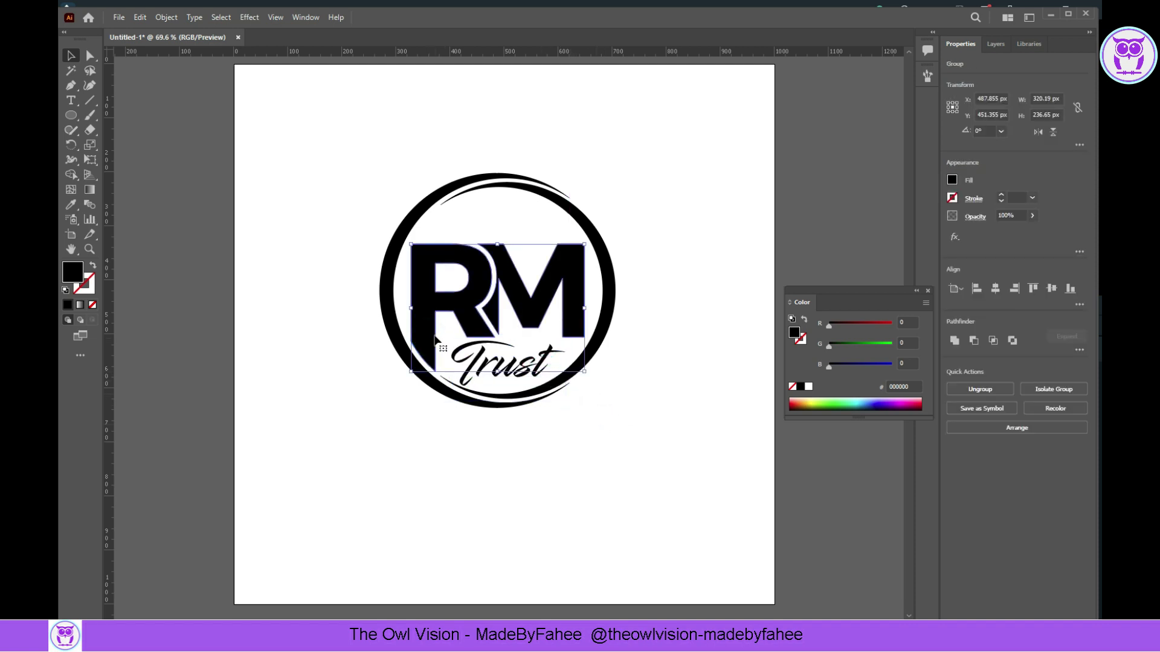
right_click(429, 315)
left_click(432, 423)
- Fill the letter R with the blue #2772E2
left_click(419, 327)
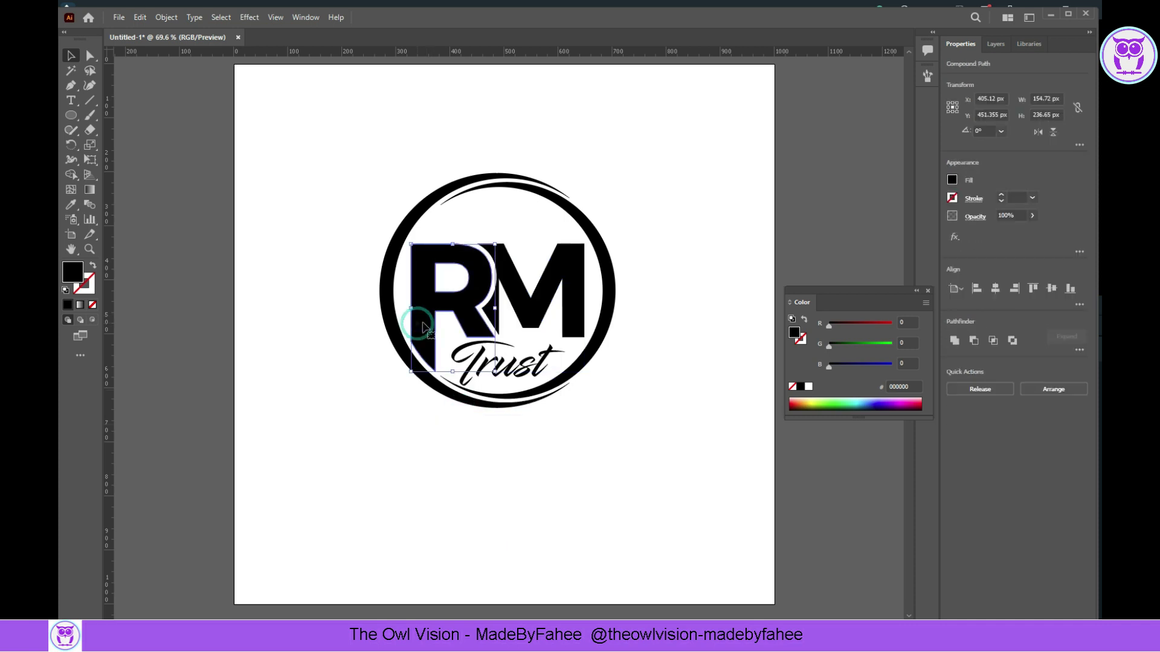
left_click(952, 180)
left_click(886, 233)
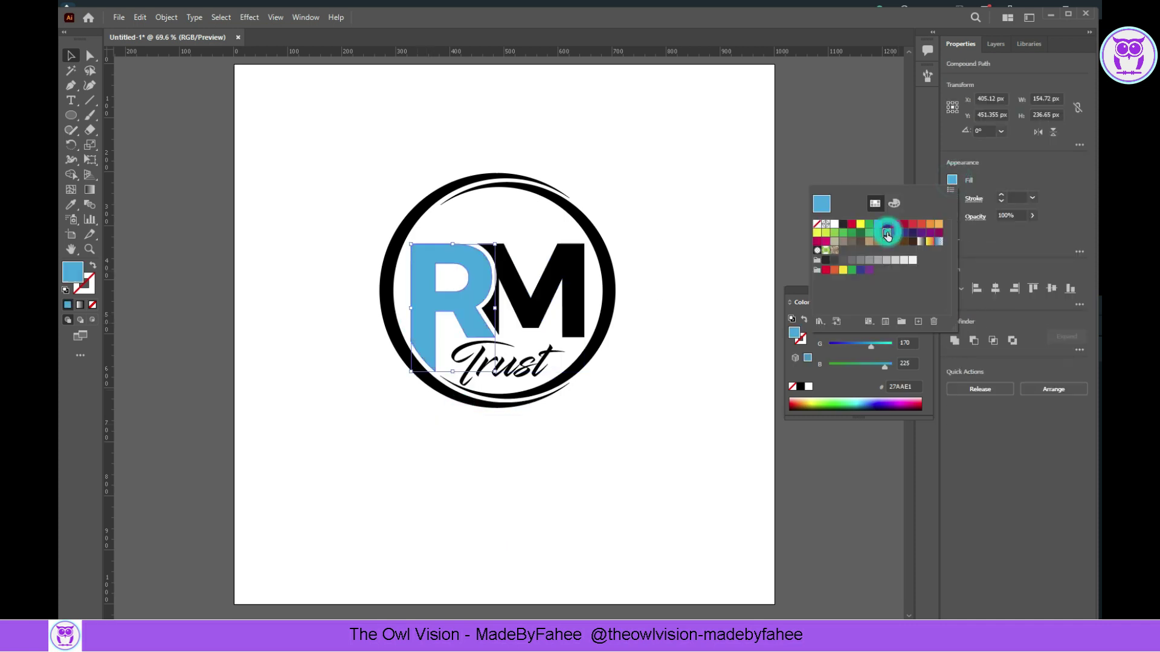
left_click(866, 351)
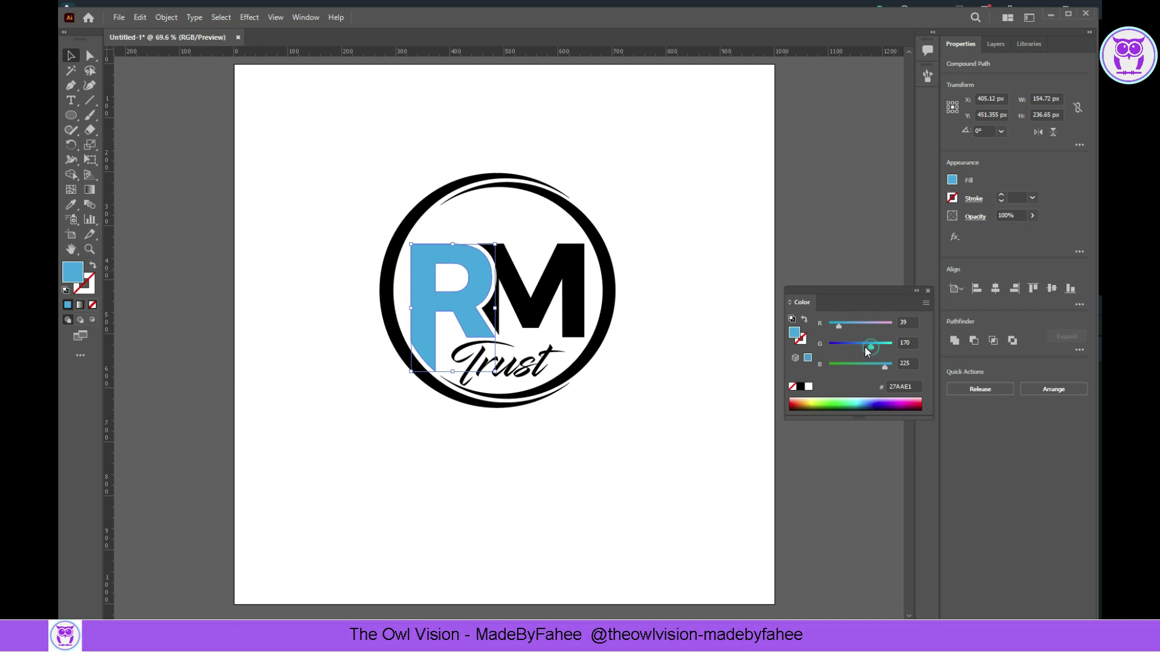
left_click_drag(866, 346, 884, 367)
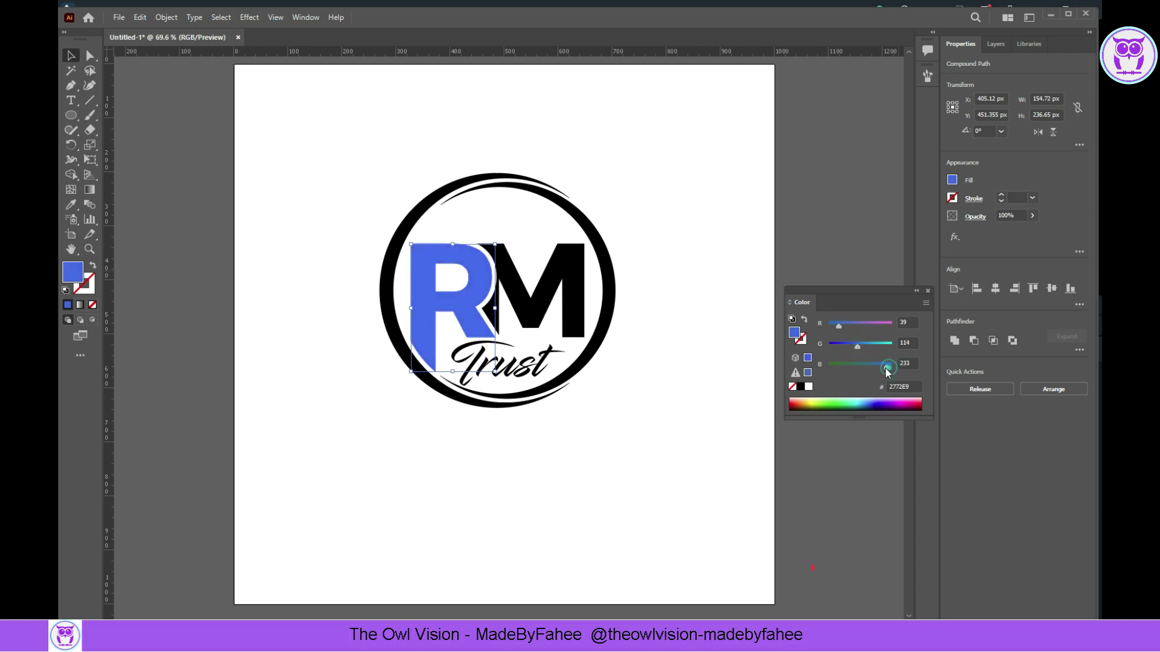
left_click(717, 357)
- Fill the letter M with the soft yellow #F0DE3E
left_click(578, 301)
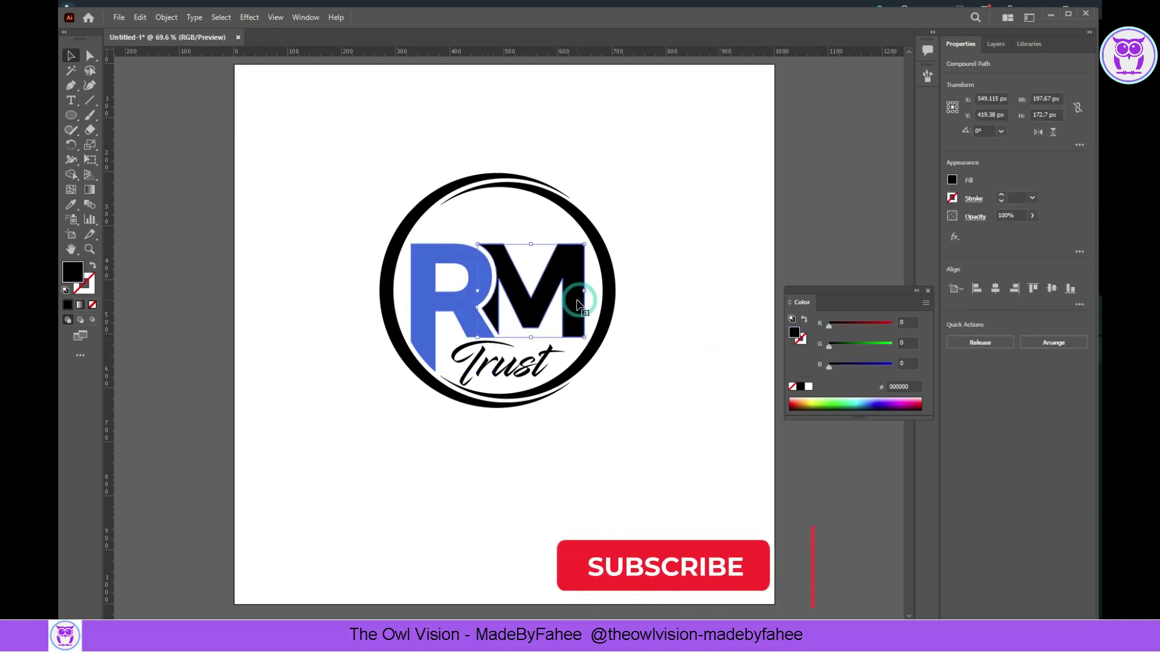
left_click(952, 181)
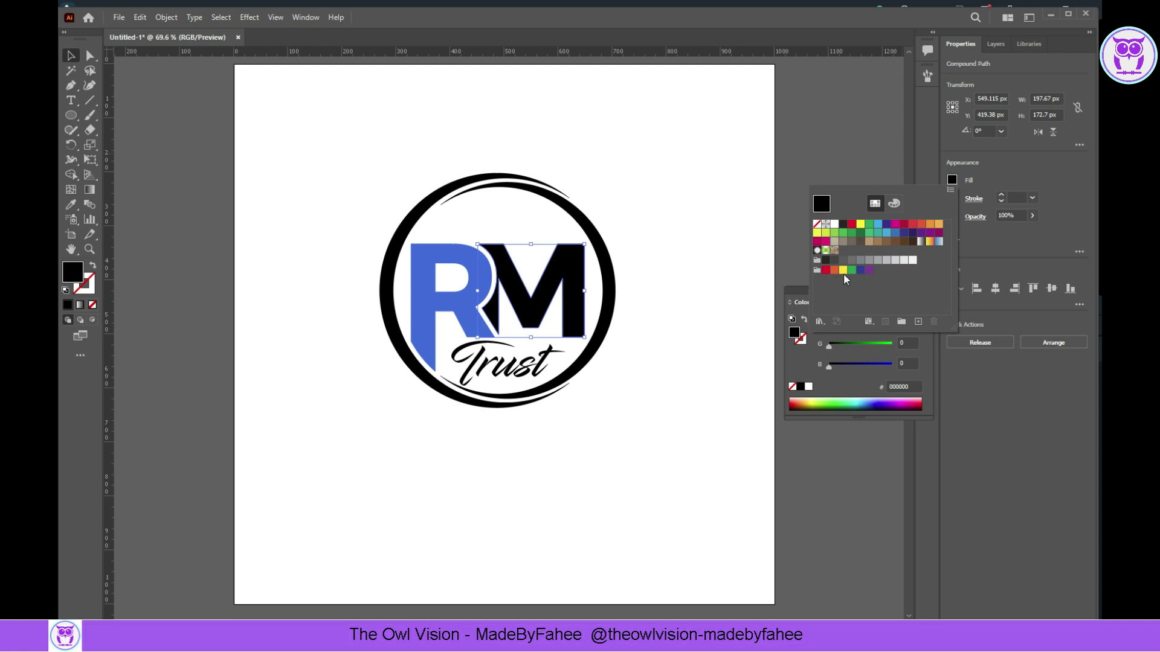
left_click(844, 270)
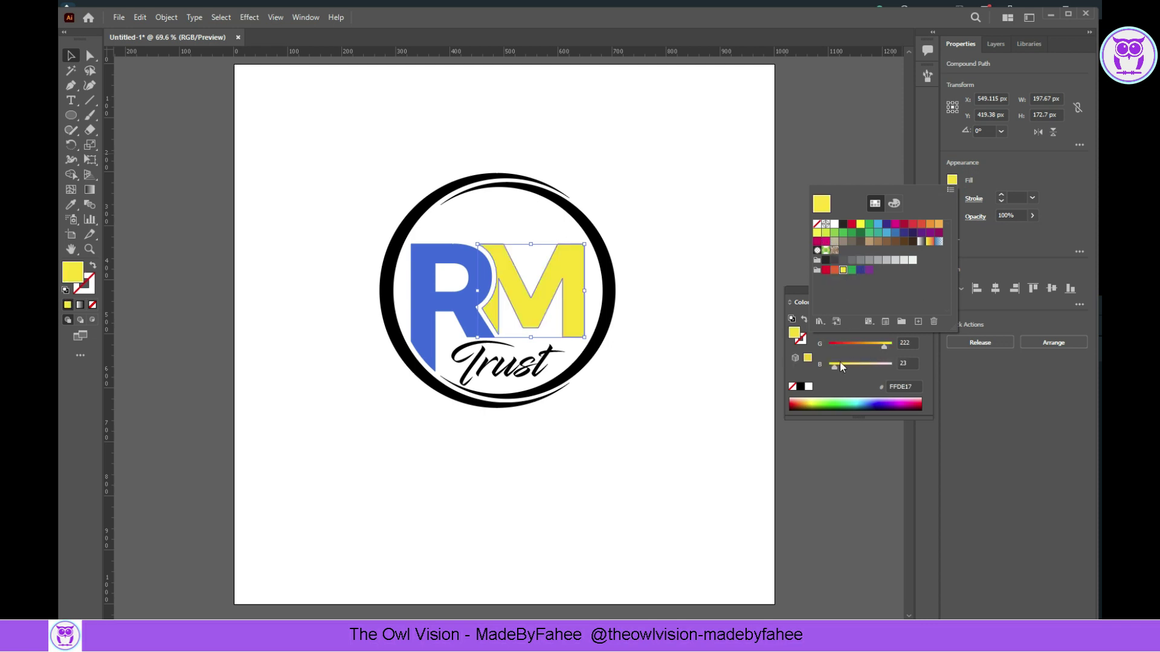
left_click(840, 364)
left_click(844, 367)
left_click_drag(852, 368, 844, 366)
left_click(887, 326)
left_click(887, 326)
left_click(887, 326)
left_click(888, 325)
left_click(735, 353)
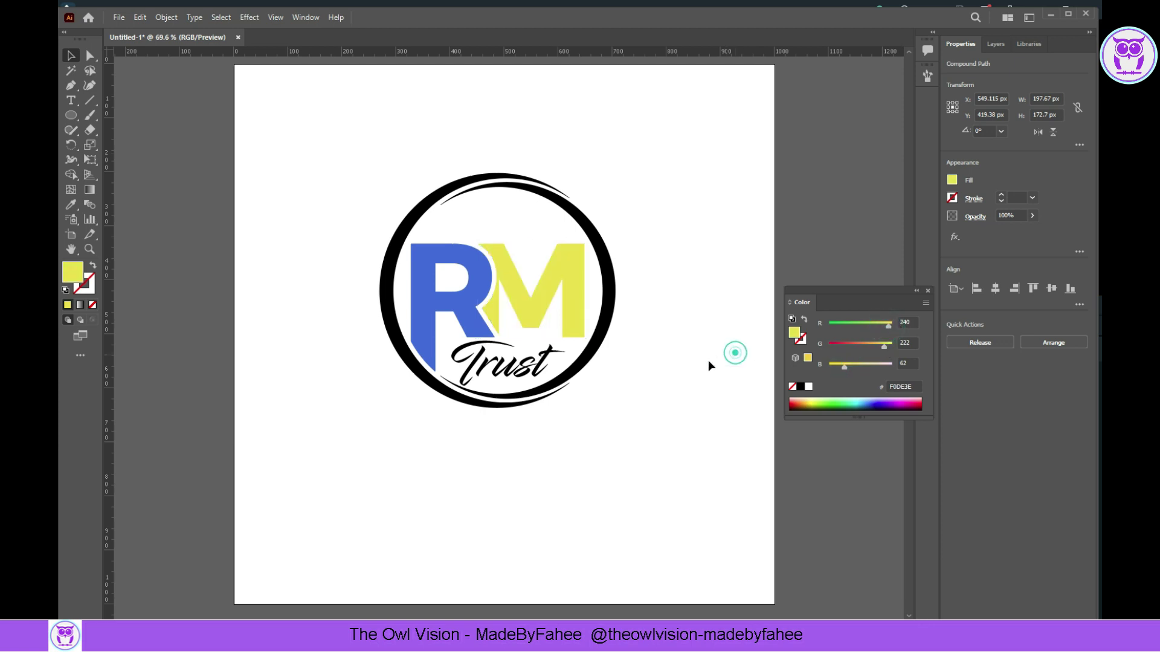
- Fill the Trust text with the light gray #E6E7E8
left_click(519, 362)
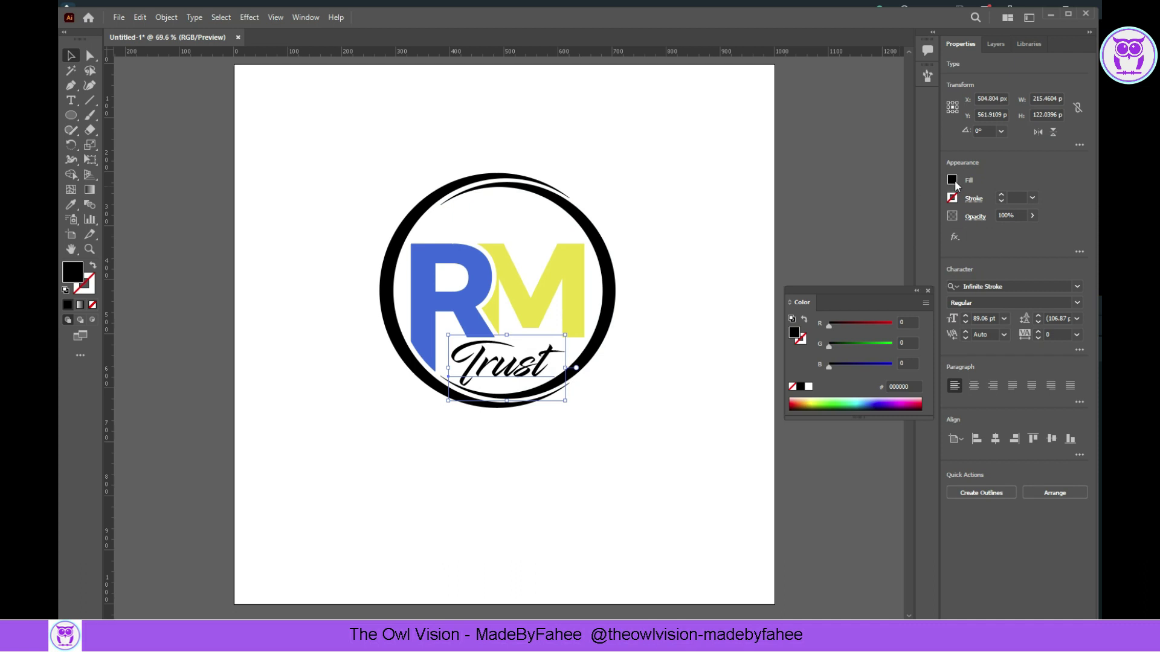
left_click(952, 181)
left_click(904, 261)
left_click(704, 350)
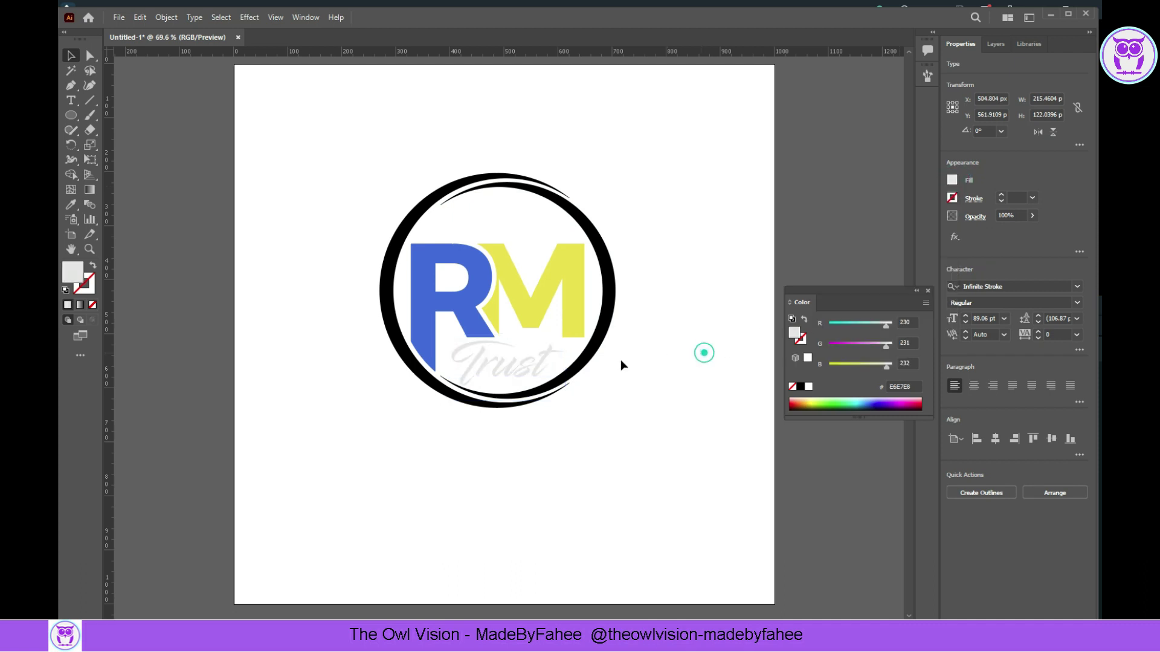
- Color the ring's right crescent with the R's blue, sampled with the Eyedropper
left_click(596, 354)
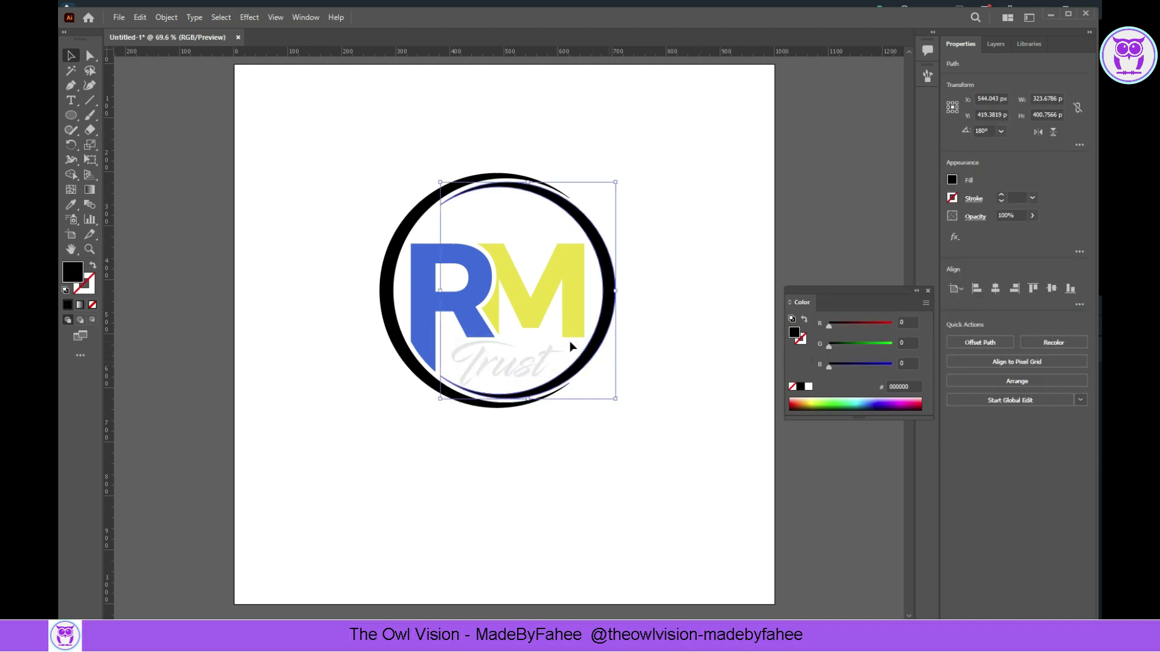
left_click(75, 206)
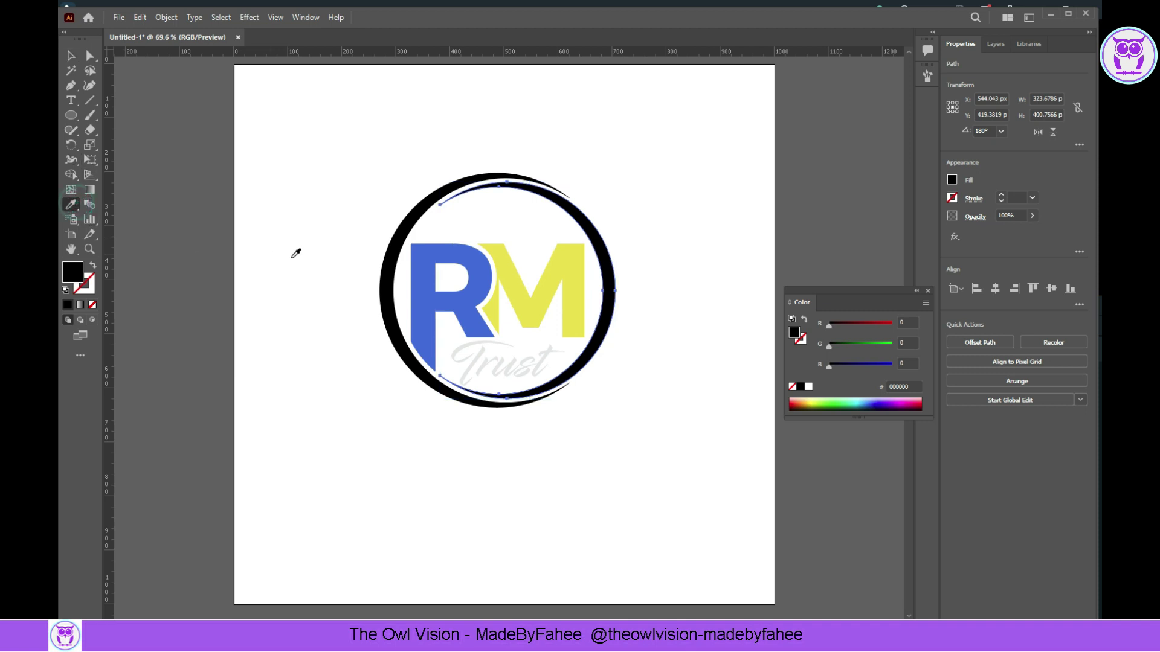
left_click(423, 275)
left_click(71, 55)
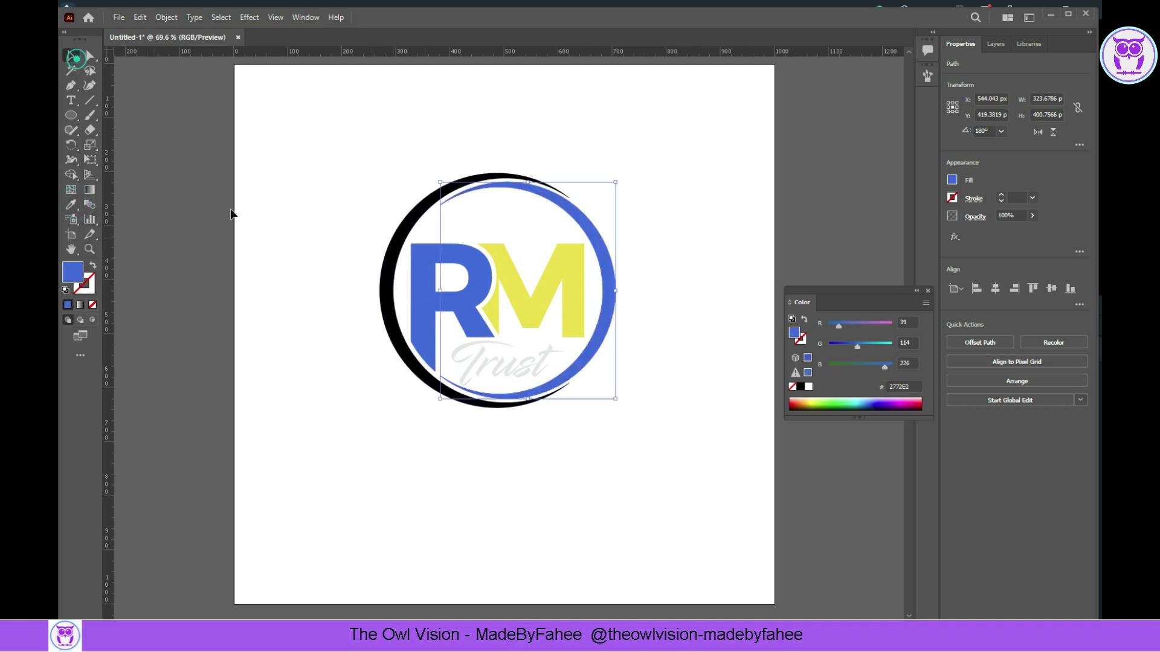
- Color the ring's left crescent with the M's yellow, sampled with the Eyedropper
left_click(382, 296)
left_click(71, 205)
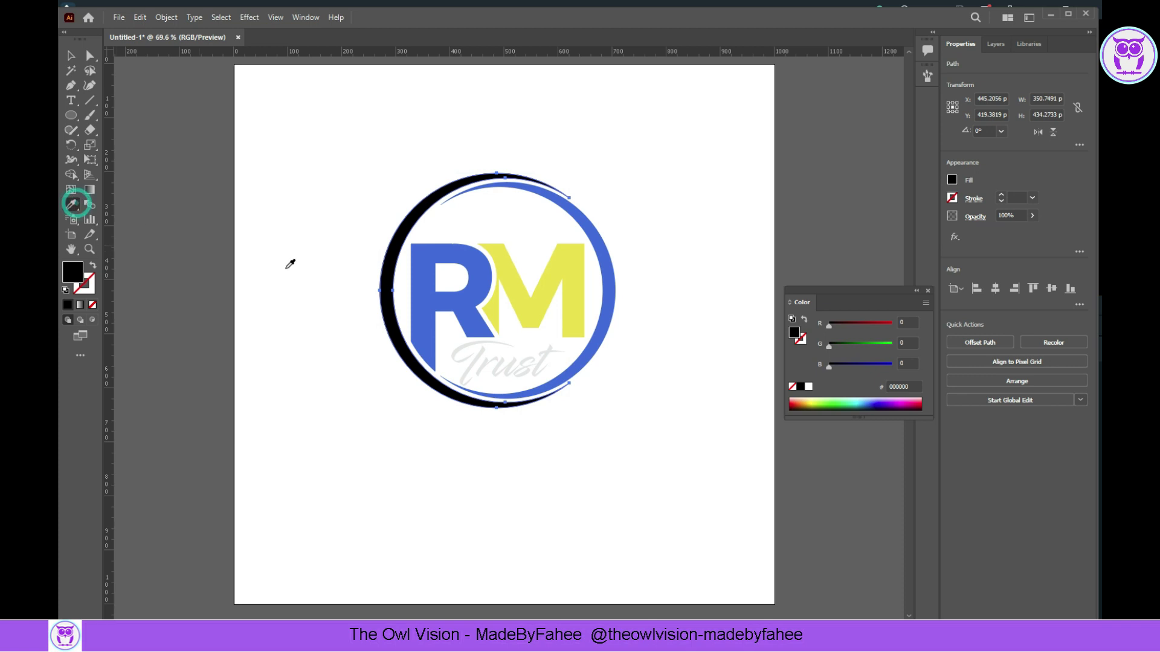
left_click(546, 288)
left_click(71, 56)
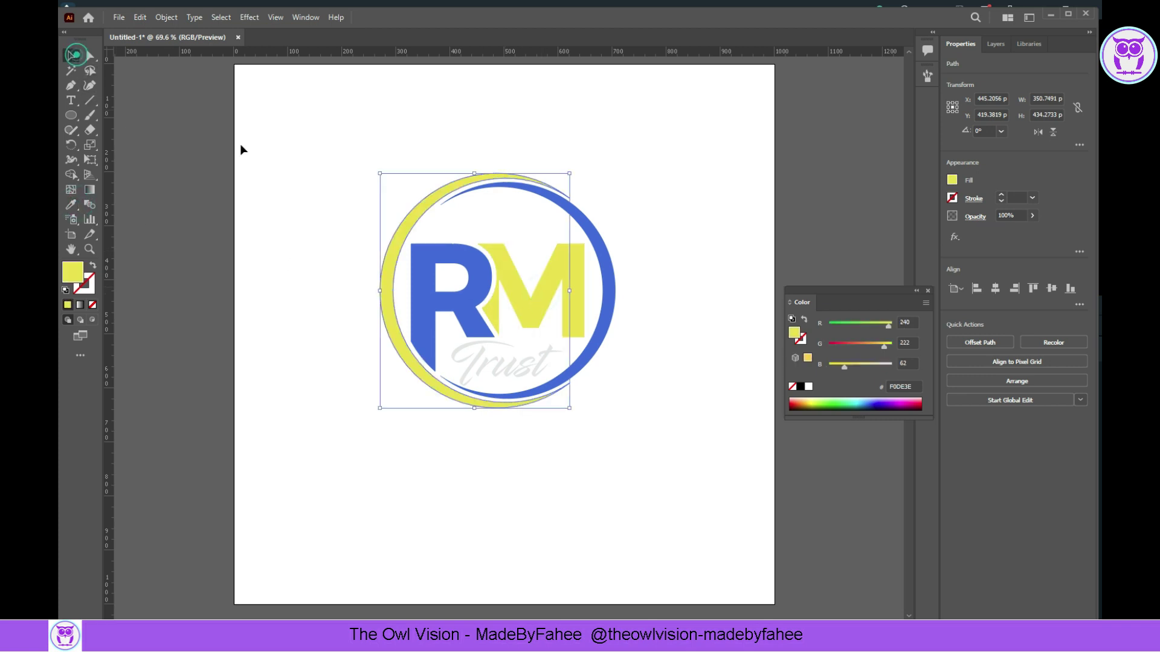
left_click(242, 145)
- Select the whole logo and group it
left_click_drag(311, 141, 610, 412)
right_click(559, 295)
left_click(600, 387)
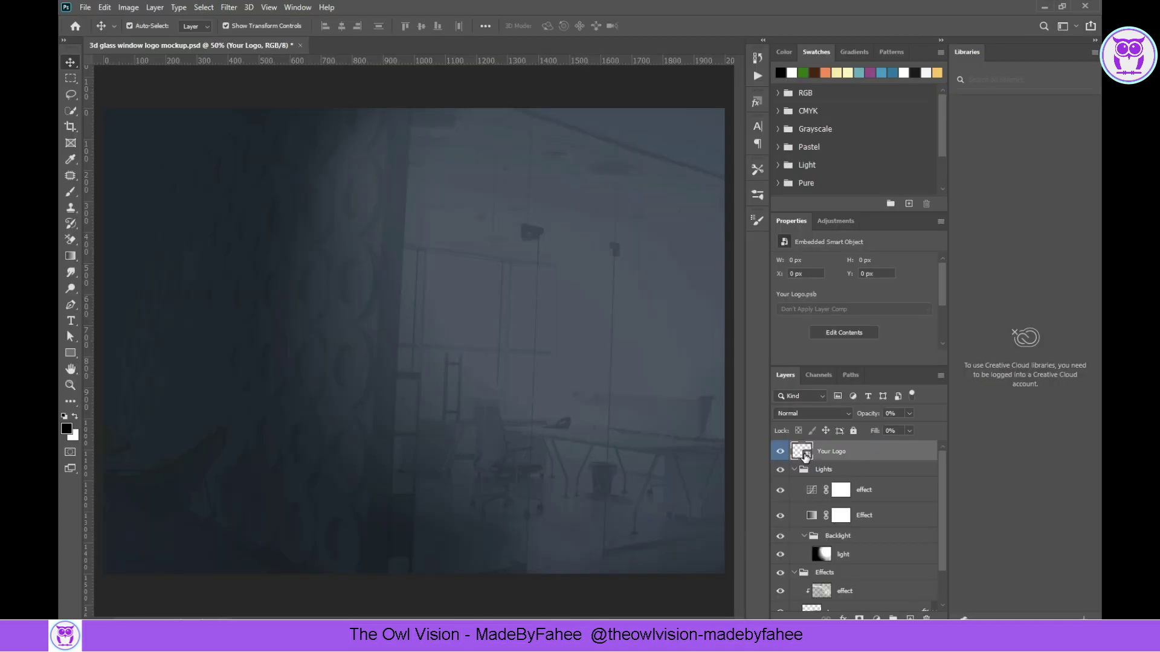
- In Photoshop, open the Your Logo smart object of the 3D glass window mockup and bring in the logo from Illustrator
double_click(804, 453)
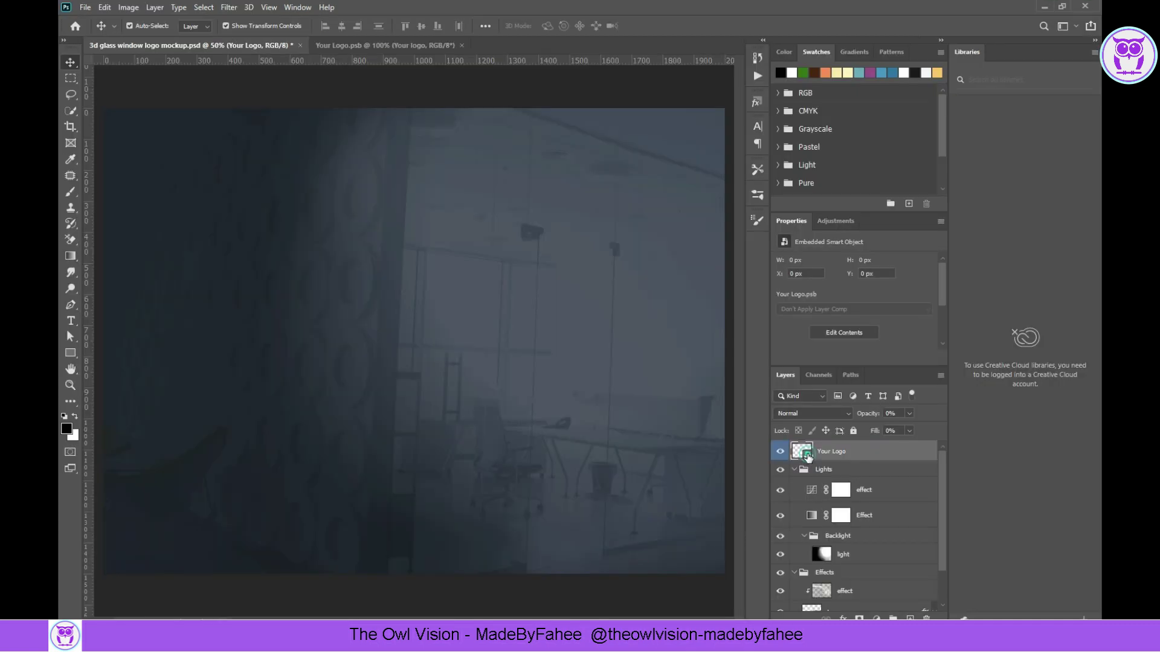
key("alt+Tab")
left_click_drag(474, 289, 322, 231)
- Enlarge the placed logo to about 267% near the canvas center, commit it, and save and close Your Logo.psb
left_click_drag(390, 277, 516, 423)
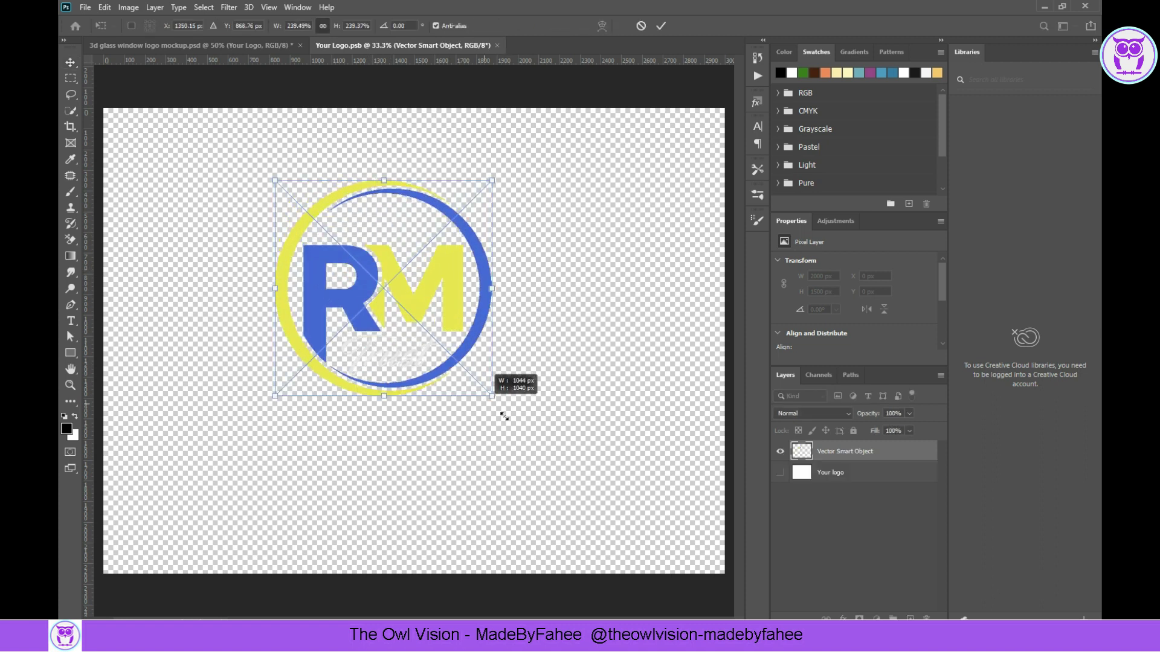
left_click_drag(490, 351, 499, 374)
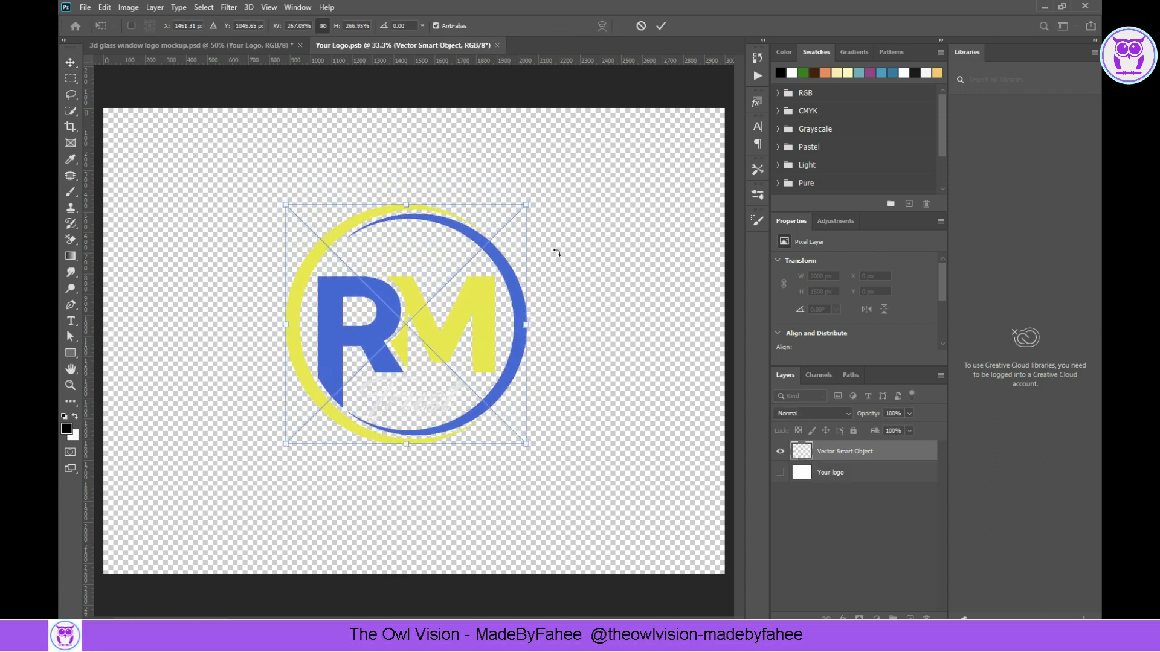
left_click(661, 25)
left_click(502, 45)
left_click(528, 236)
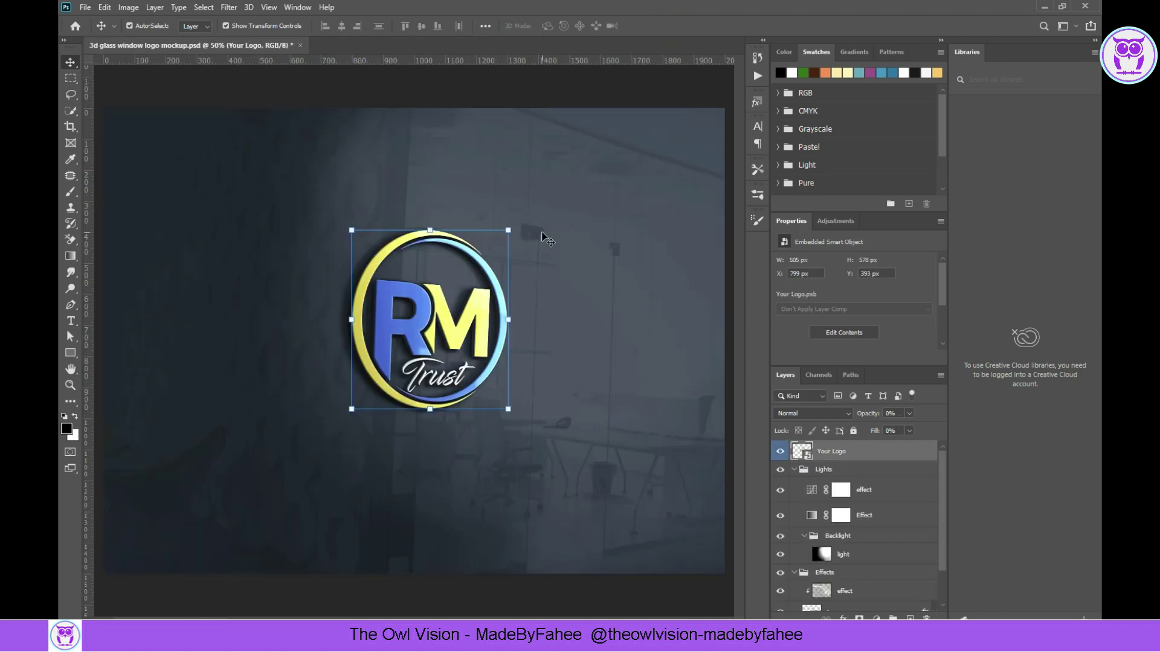